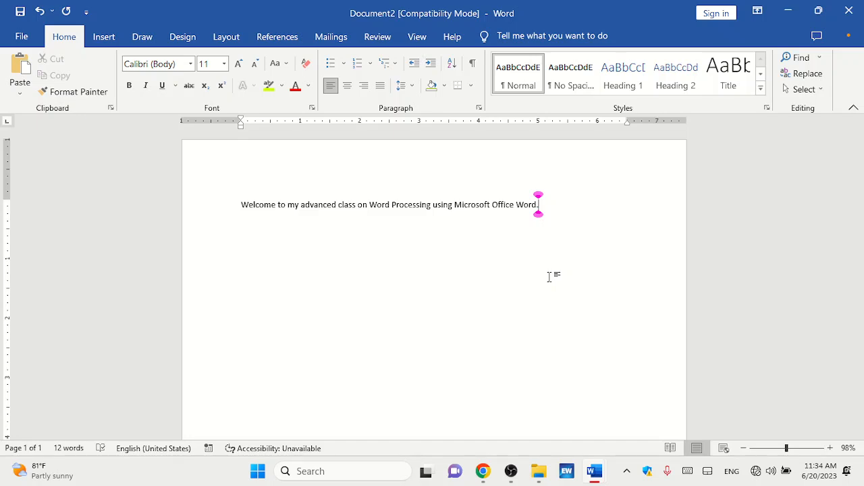
Step: Start a new line below the welcome sentence and write SAKAWAKA on it
key(Return)
text(SA)
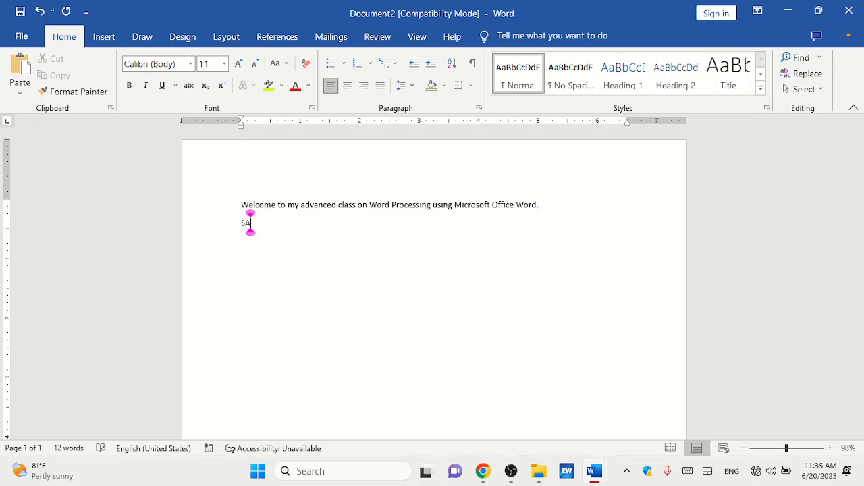
text(KAWAKA)
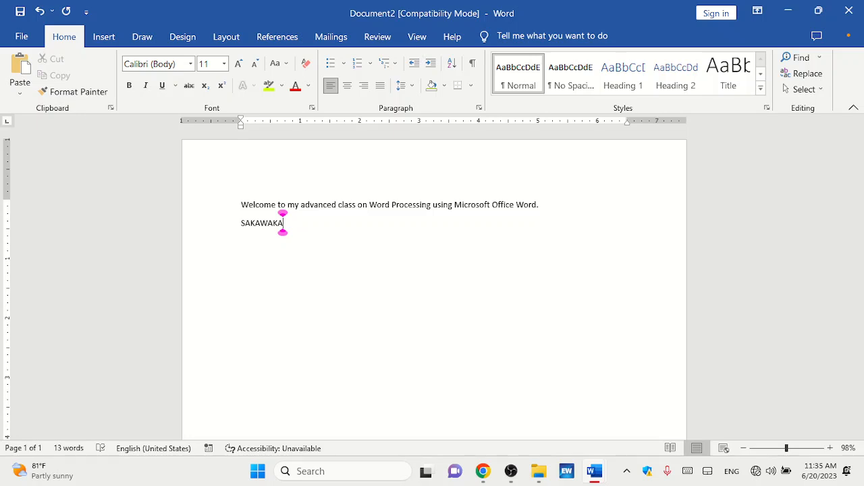
Step: Delete the word SAKAWAKA, leaving the second line empty
key(BackSpace)
key(BackSpace)
key(BackSpace)
key(BackSpace)
key(BackSpace)
key(BackSpace)
key(BackSpace)
key(BackSpace)
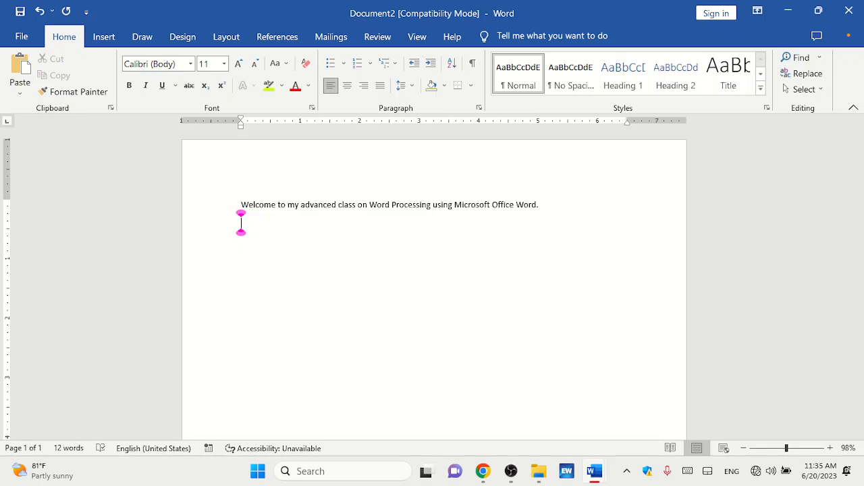
Step: Write MACROS on the empty line below the welcome sentence
text(M)
key(BackSpace)
text(MACROS)
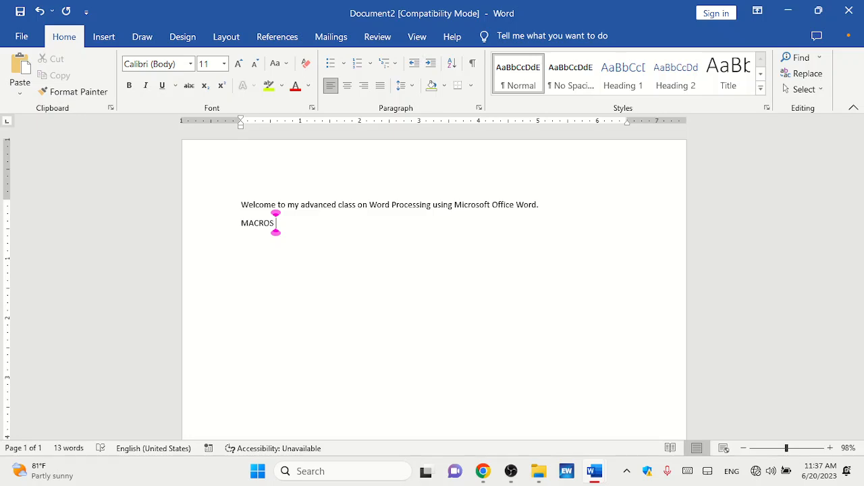
Step: Delete the word MACROS from the second line
key(BackSpace)
key(BackSpace)
key(BackSpace)
key(BackSpace)
key(BackSpace)
key(BackSpace)
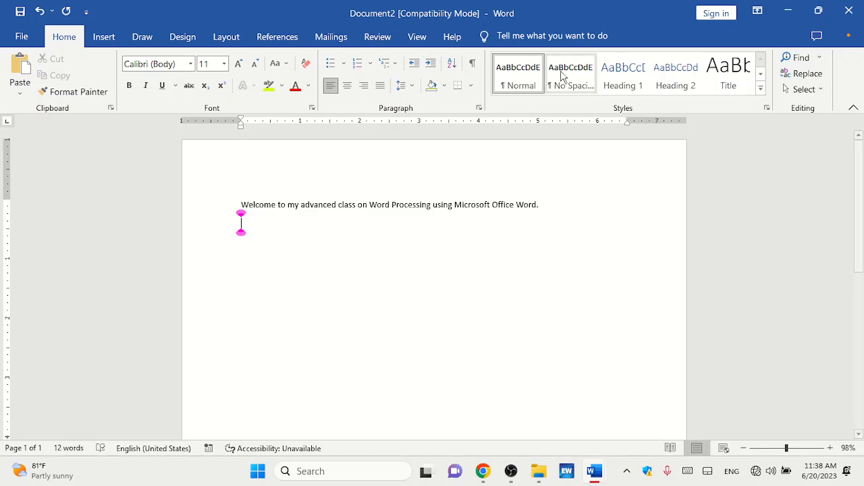
Step: Enable the Developer tab in the ribbon customization and display its commands
click(419, 38)
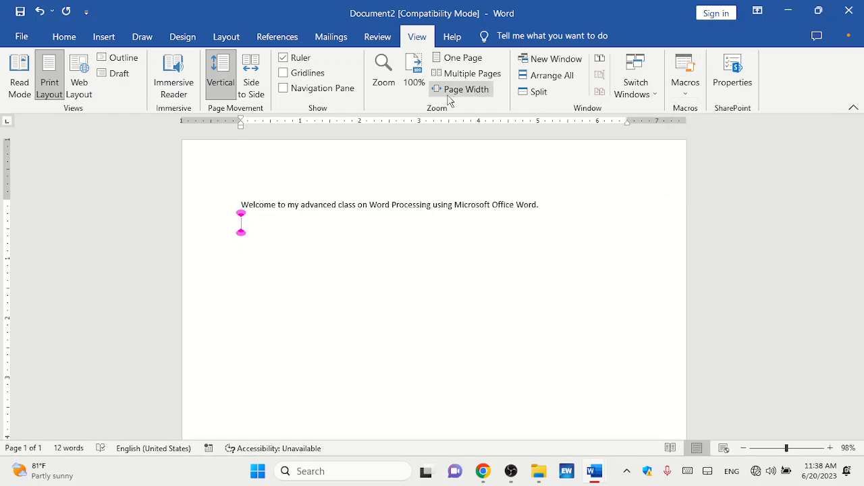
right_click(812, 86)
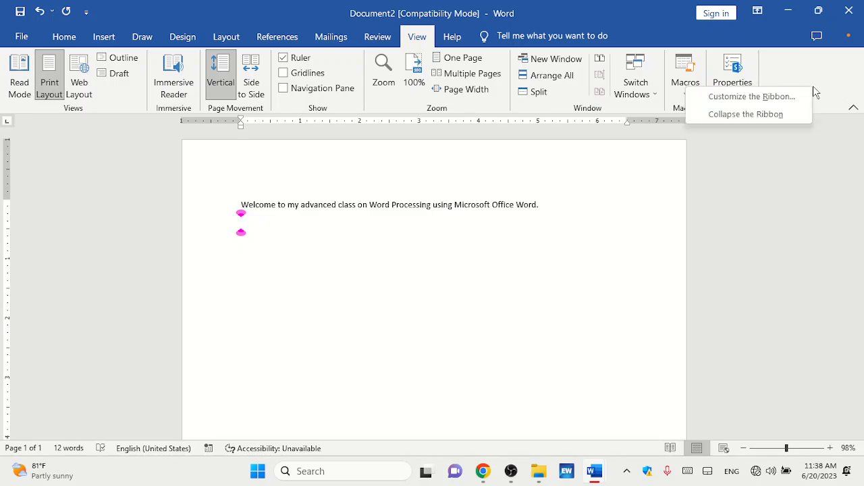
click(776, 96)
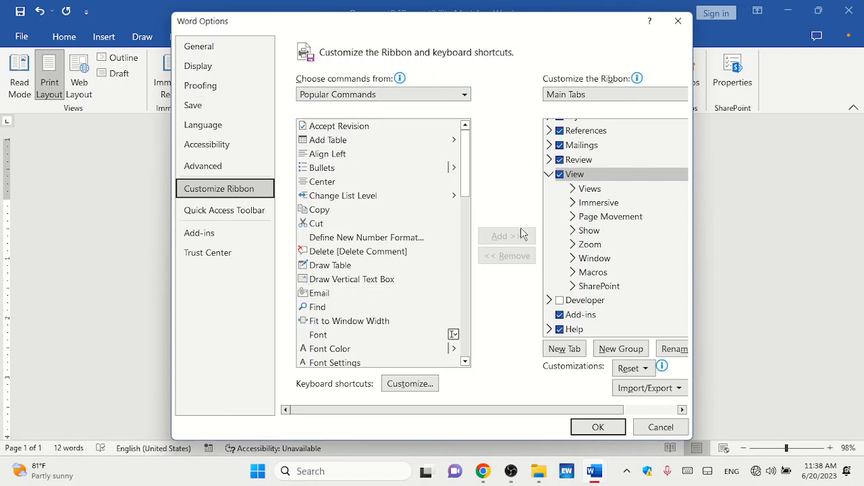
click(560, 302)
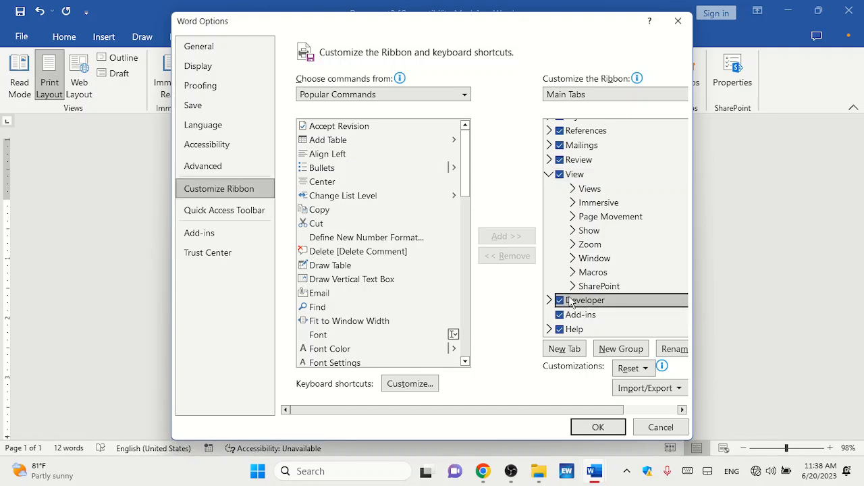
click(598, 427)
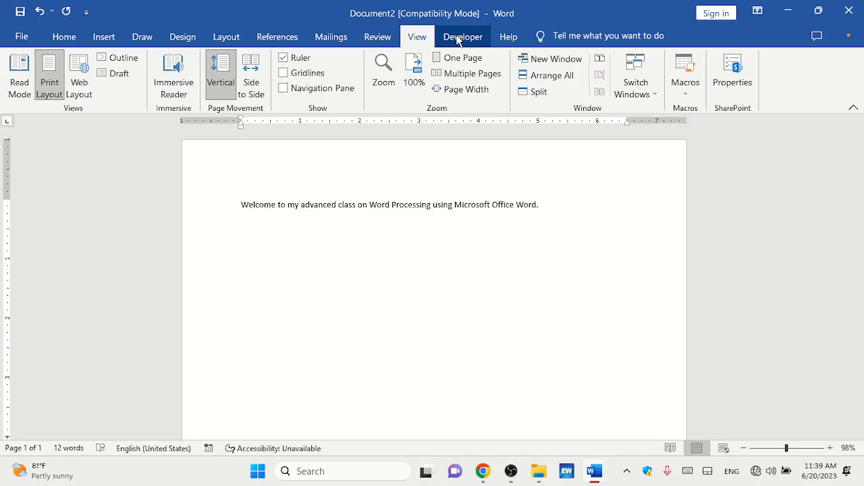
click(458, 38)
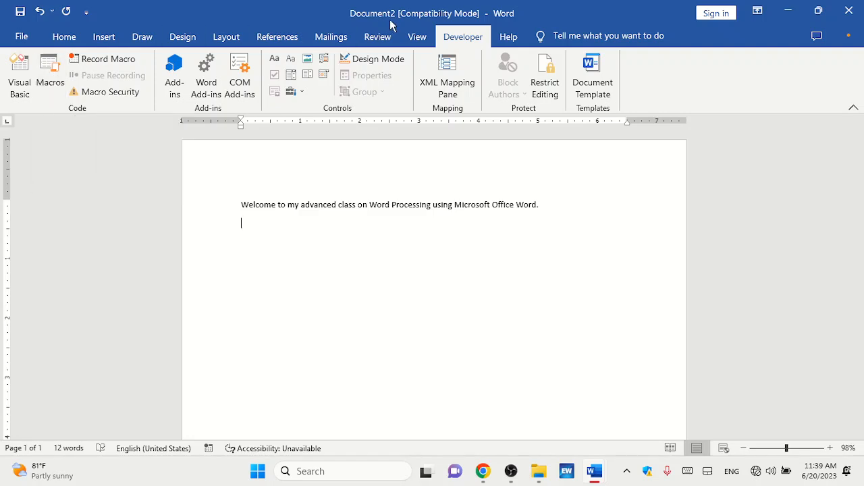
click(419, 41)
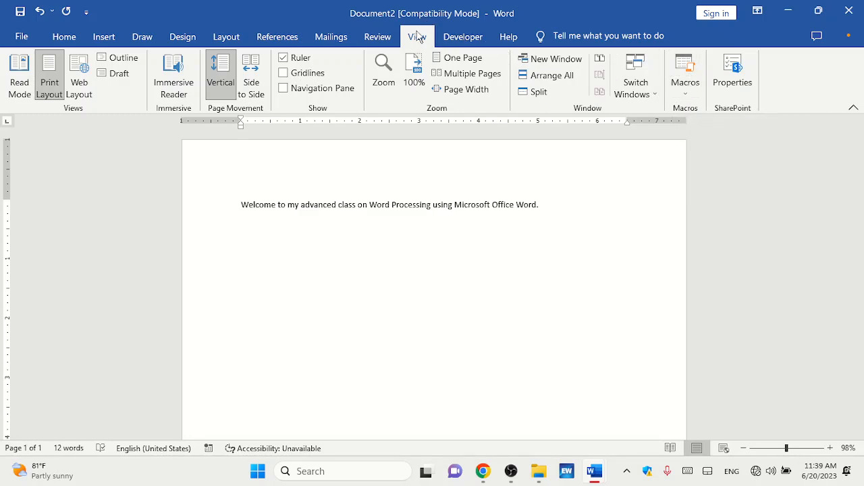
click(476, 38)
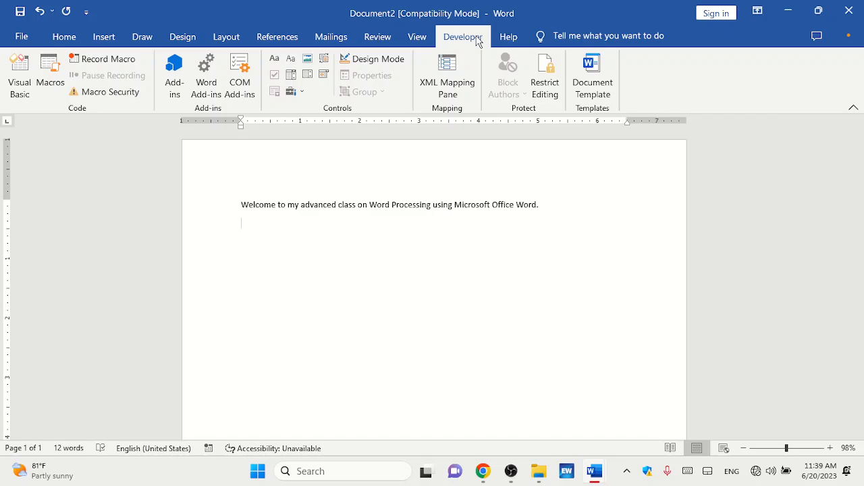
Step: Turn off the Developer tab in the ribbon customization
right_click(704, 74)
click(715, 79)
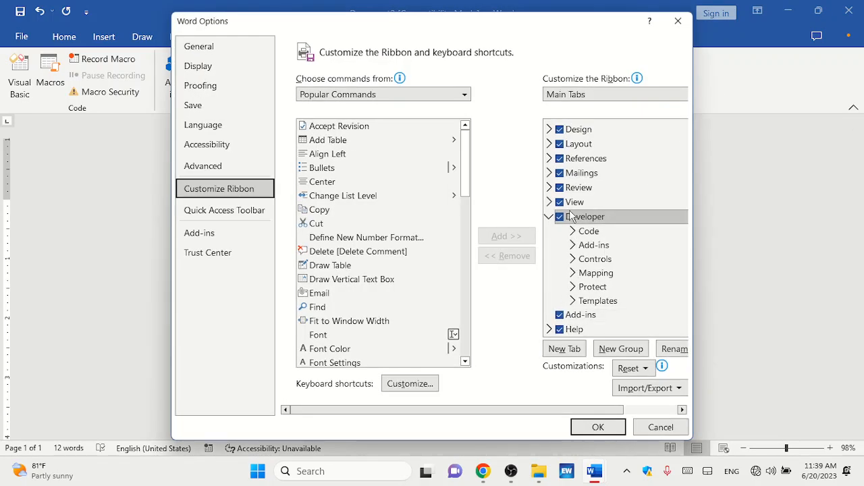
click(570, 217)
click(560, 217)
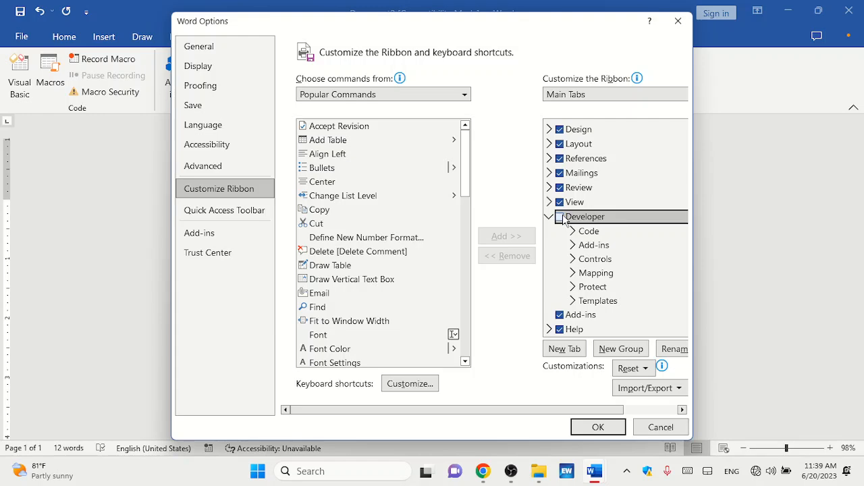
click(597, 427)
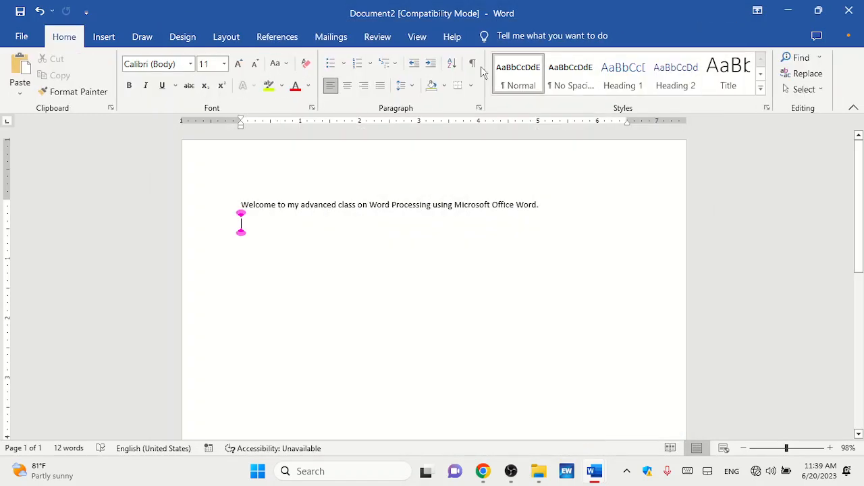
Step: Add the Developer tab back to the ribbon and show its commands
right_click(844, 88)
click(800, 99)
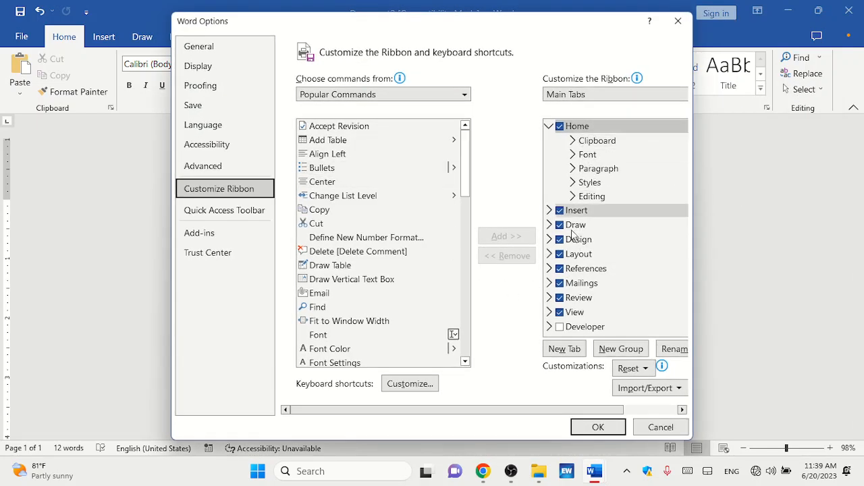
click(560, 327)
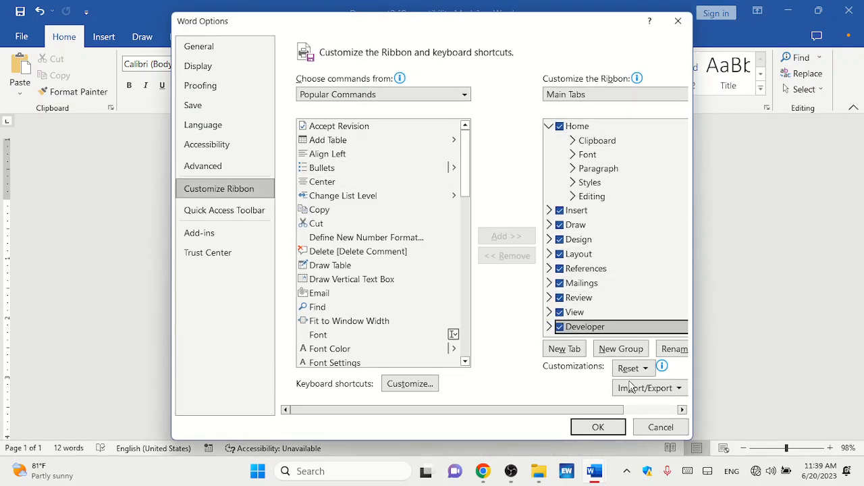
click(620, 427)
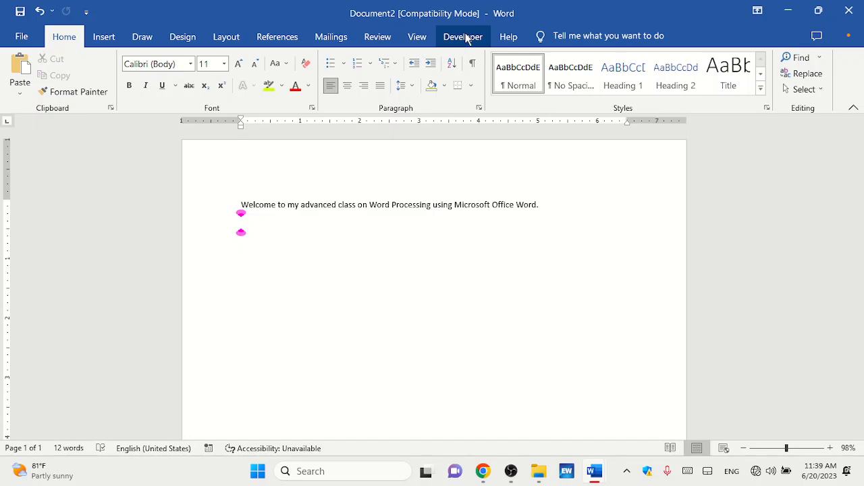
click(465, 37)
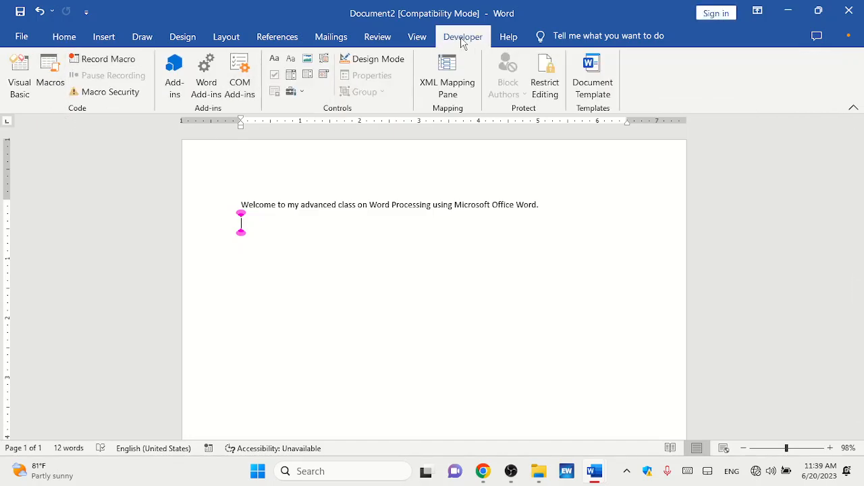
Step: Hide the Developer tab again through the ribbon customization
right_click(670, 99)
click(682, 102)
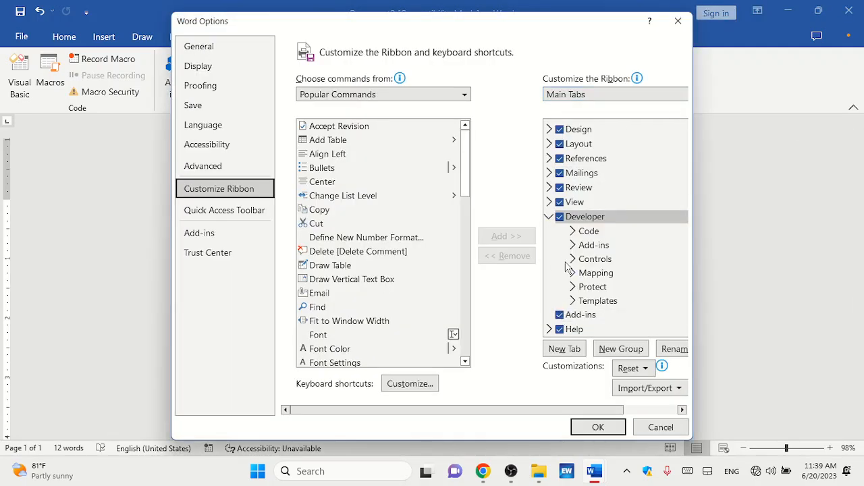
click(559, 217)
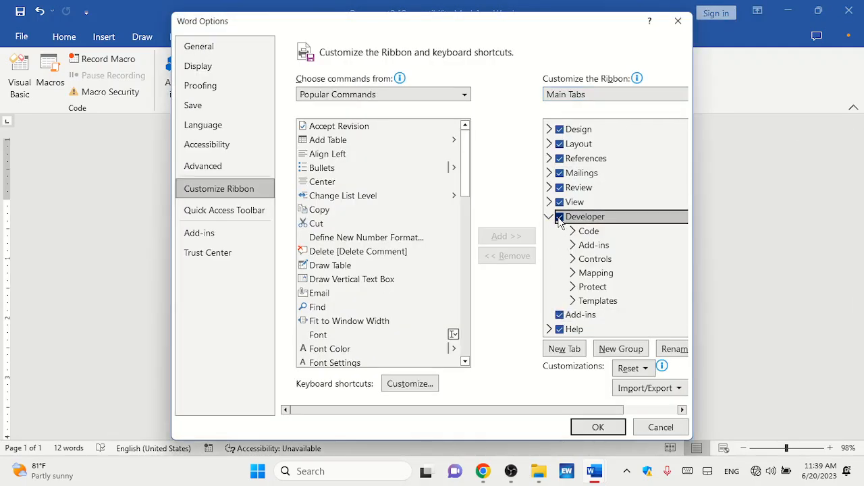
click(588, 434)
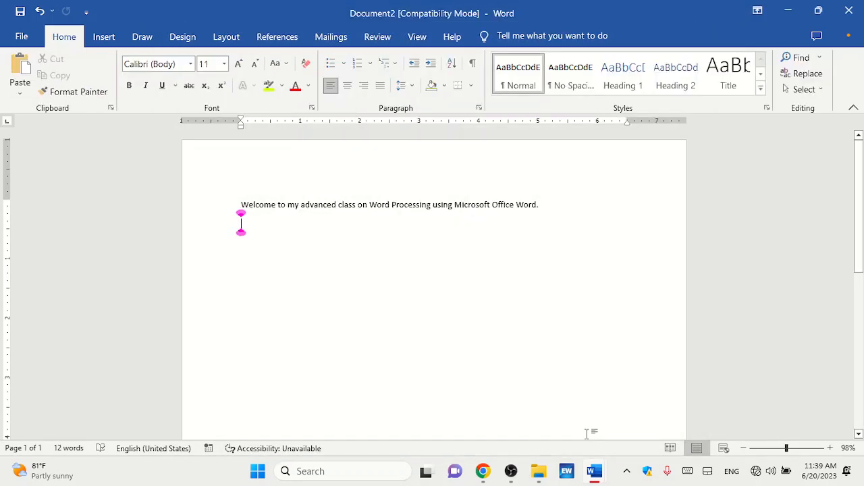
Step: Place the cursor before the welcome sentence, then delete the existing SAKATHEWAKA macro and close the macro list
click(235, 205)
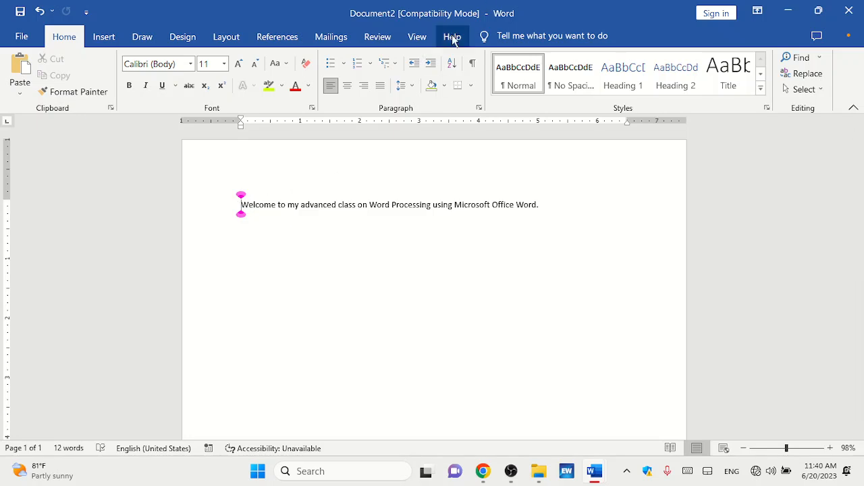
click(418, 39)
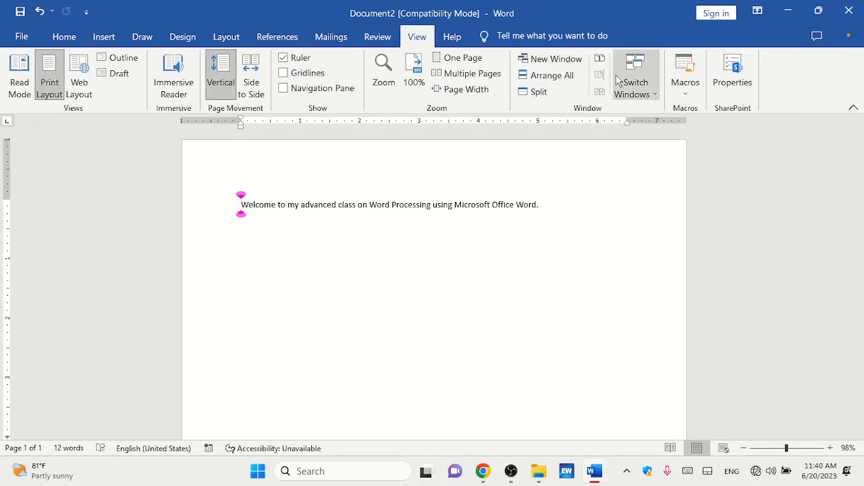
click(685, 98)
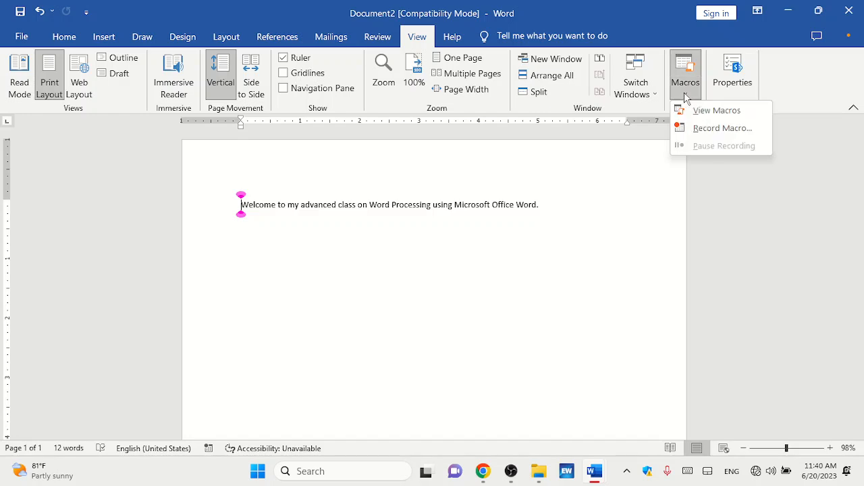
click(717, 112)
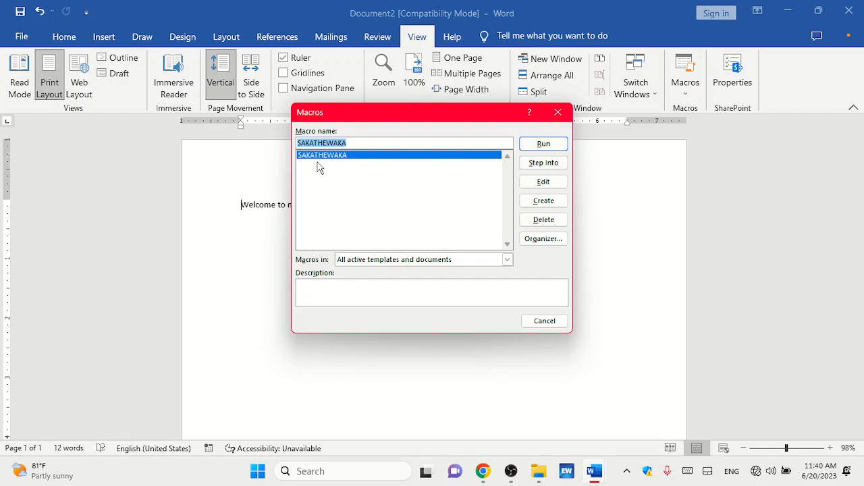
click(542, 221)
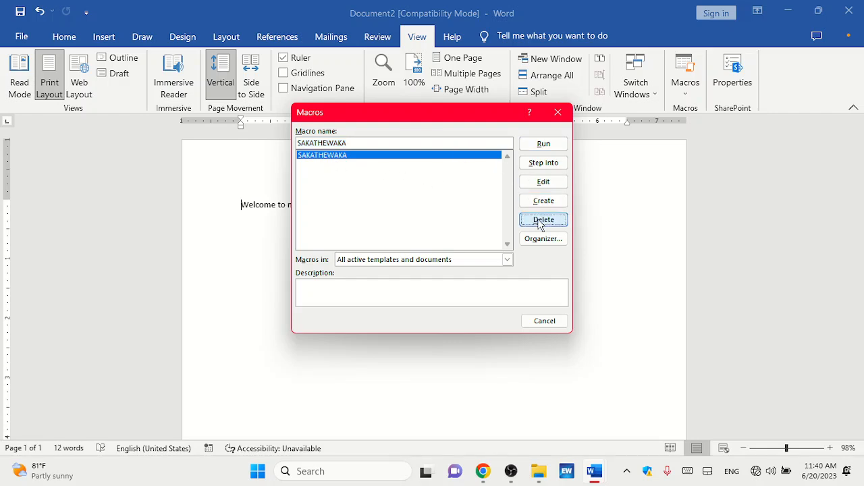
click(405, 269)
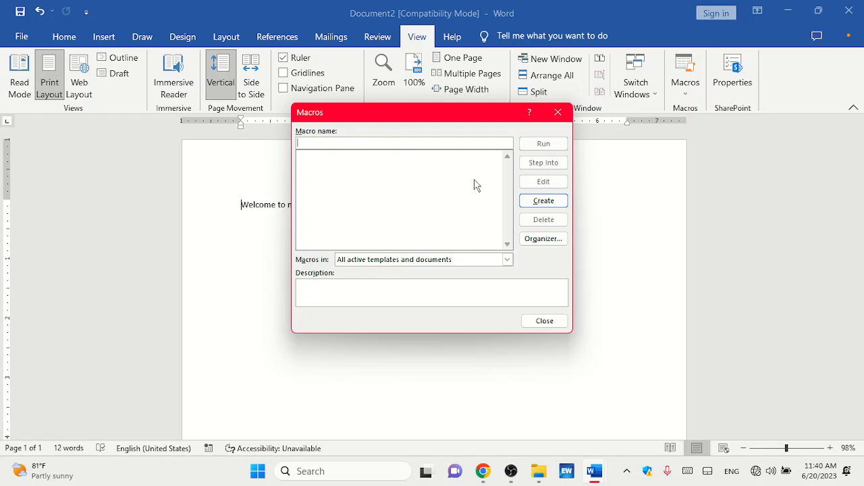
click(563, 114)
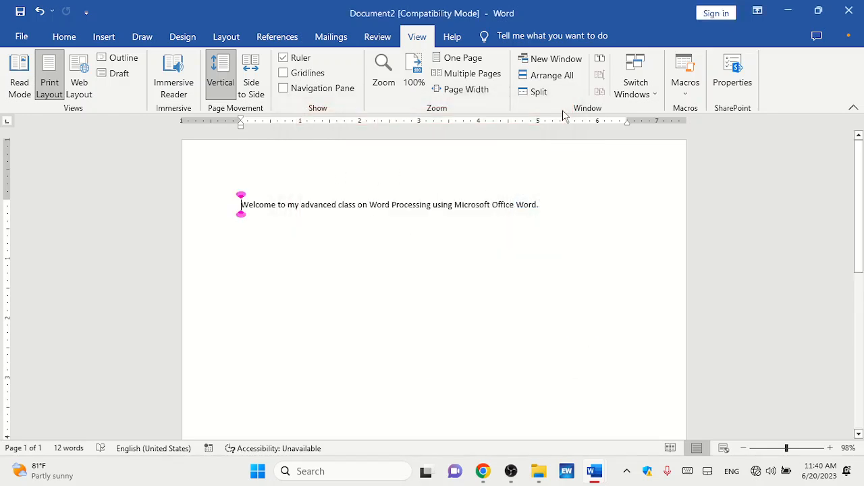
Step: Set up a new macro recording named WakaMan, stored in All Documents (Normal.dotm), and choose to assign it to the keyboard
click(689, 95)
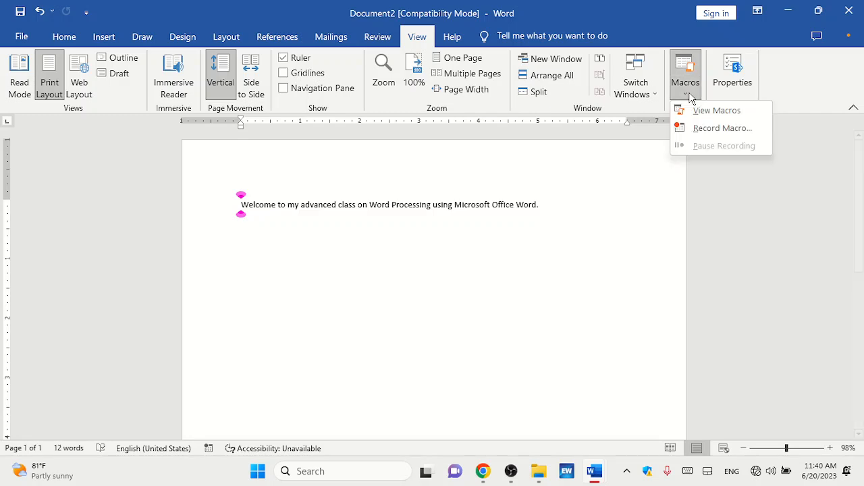
click(710, 127)
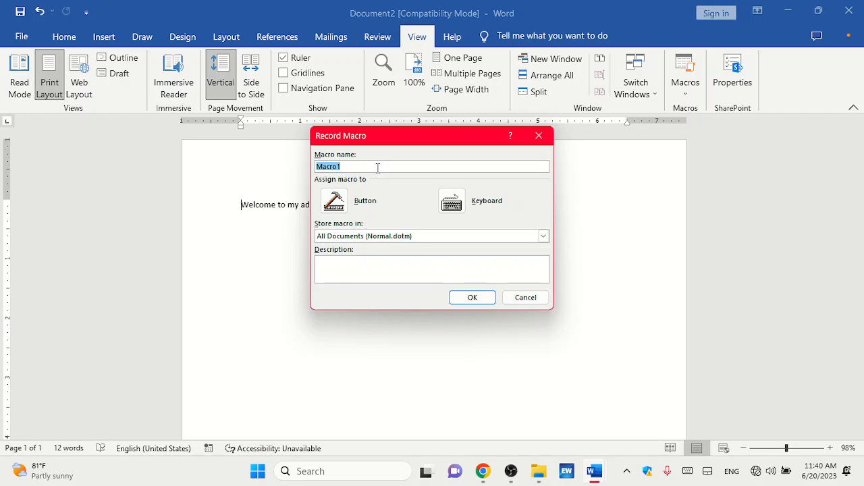
key(BackSpace)
text(Man)
click(452, 206)
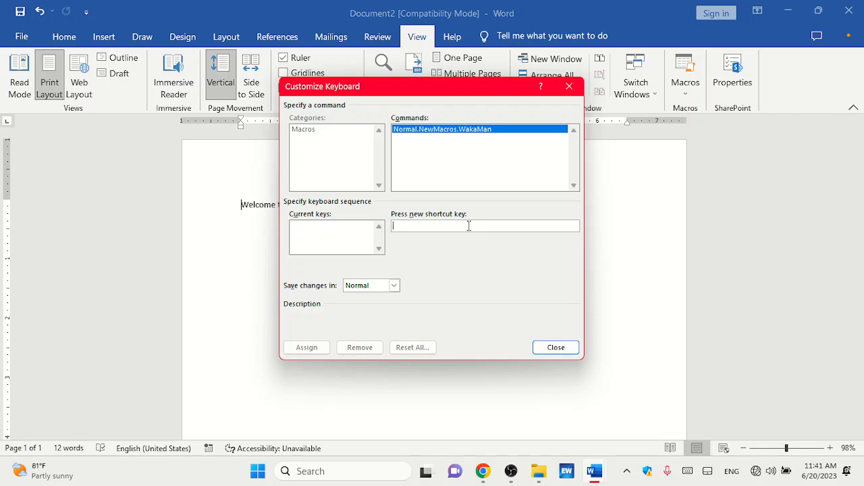
Step: Try Ctrl+B, Ctrl+Shift+V and Alt+Ctrl+Y in turn as the WakaMan macro's shortcut, clearing each one
key(ctrl+b)
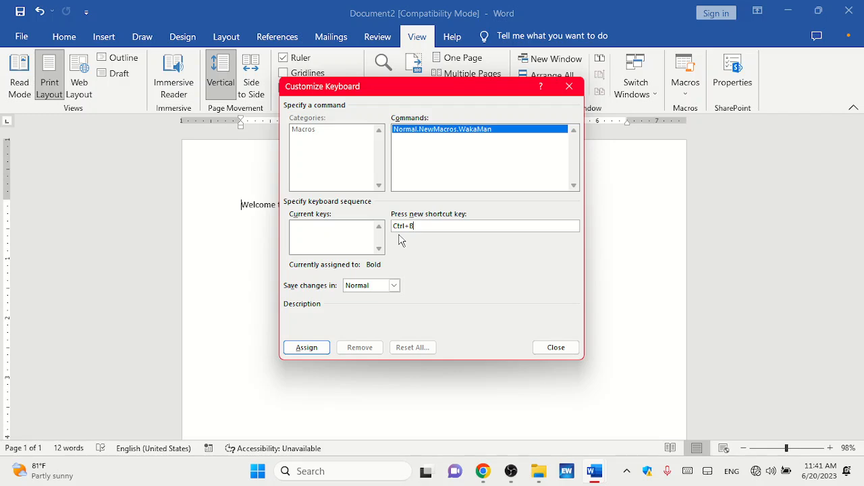
key(BackSpace)
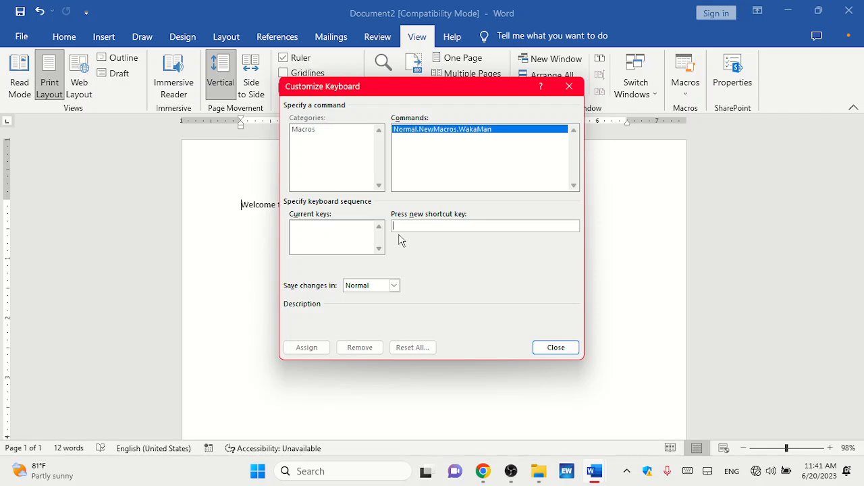
key(ctrl+shift+v)
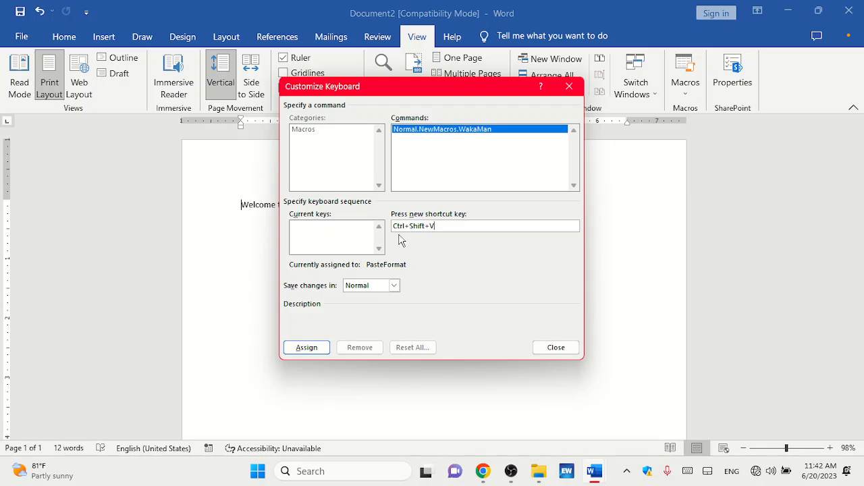
key(BackSpace)
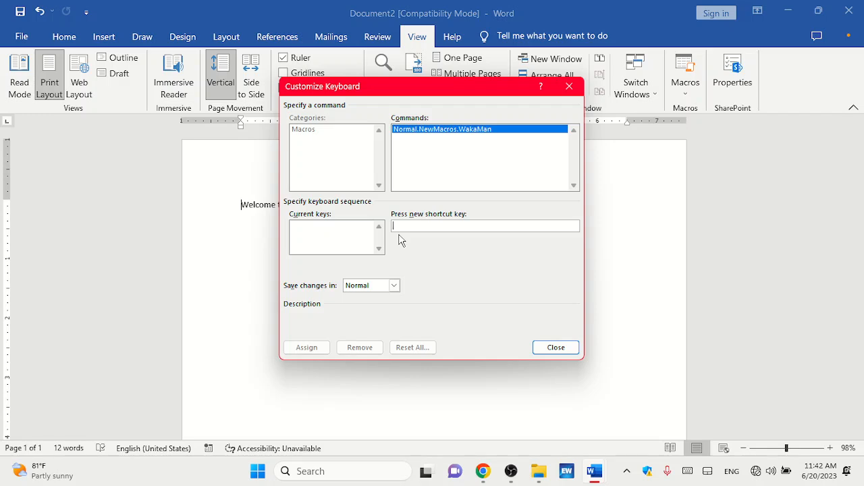
key(ctrl+alt+y)
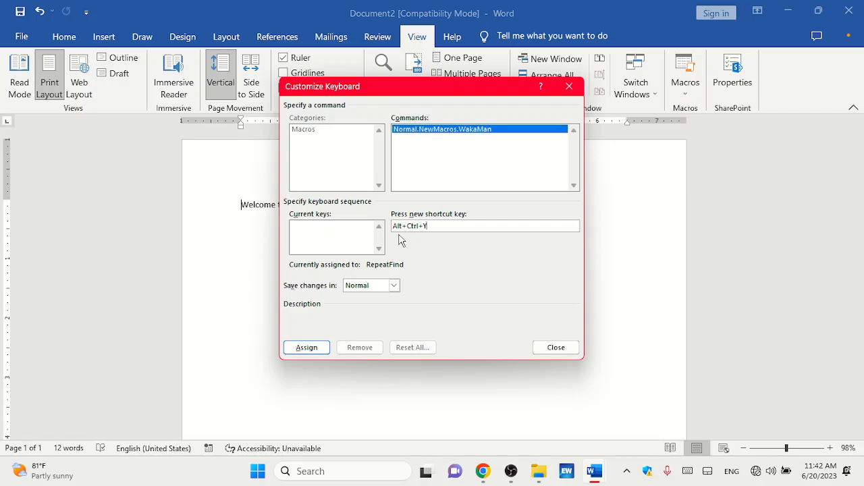
key(BackSpace)
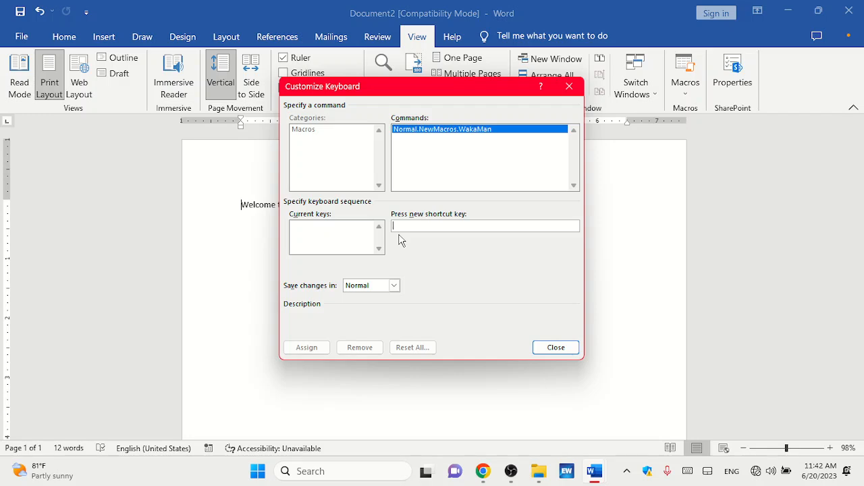
Step: Assign the shortcut Ctrl+C,V to the WakaMan macro and close the keyboard customization to start recording
key(ctrl+c)
key(v)
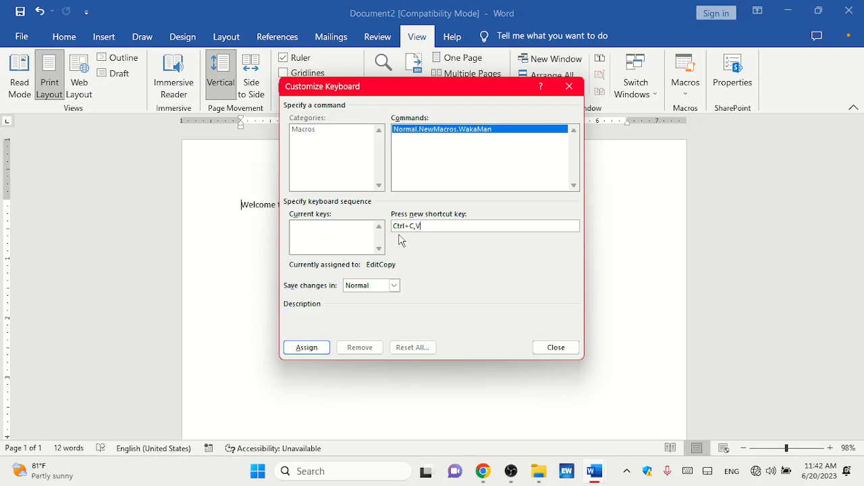
click(316, 350)
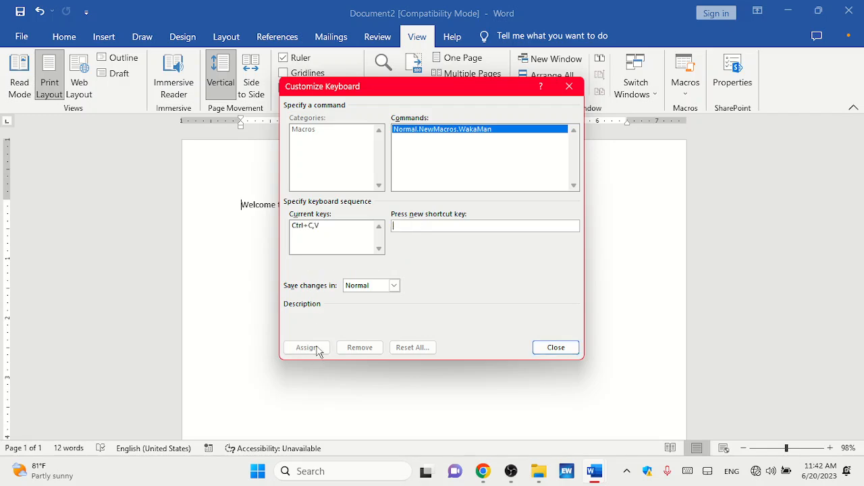
click(560, 349)
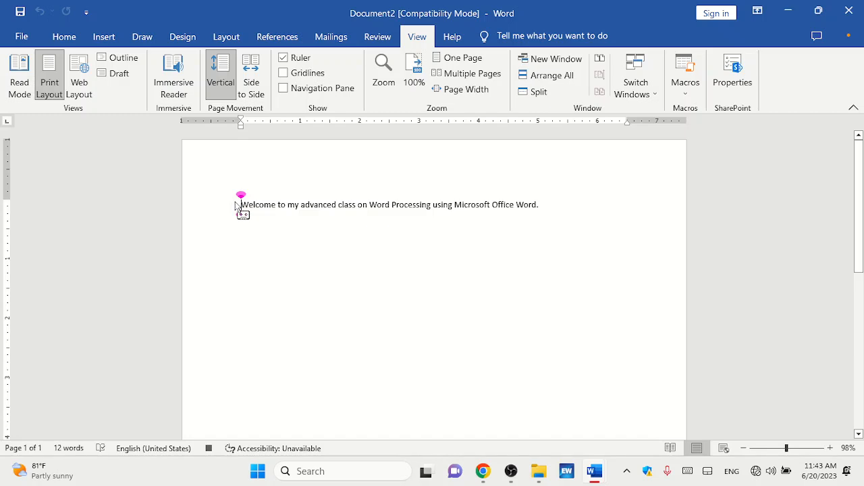
Step: Format the whole welcome sentence as bold, underlined Forte at size 20, then clear the selection
drag(240, 206, 545, 203)
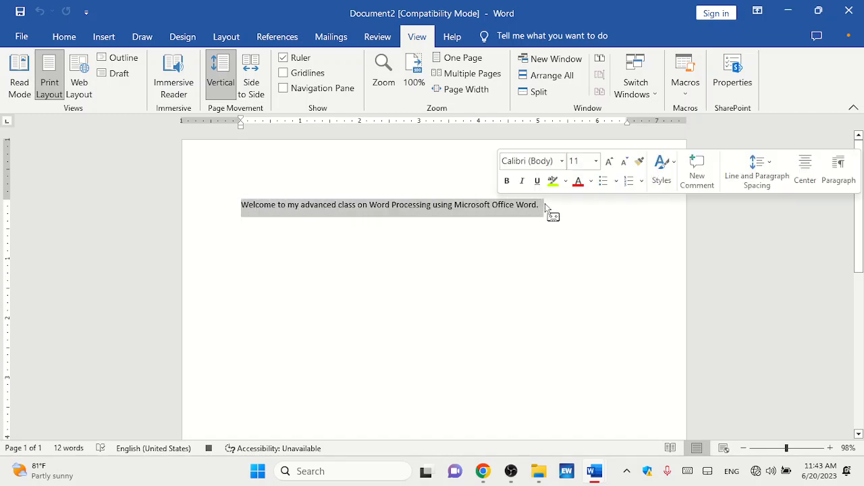
click(68, 38)
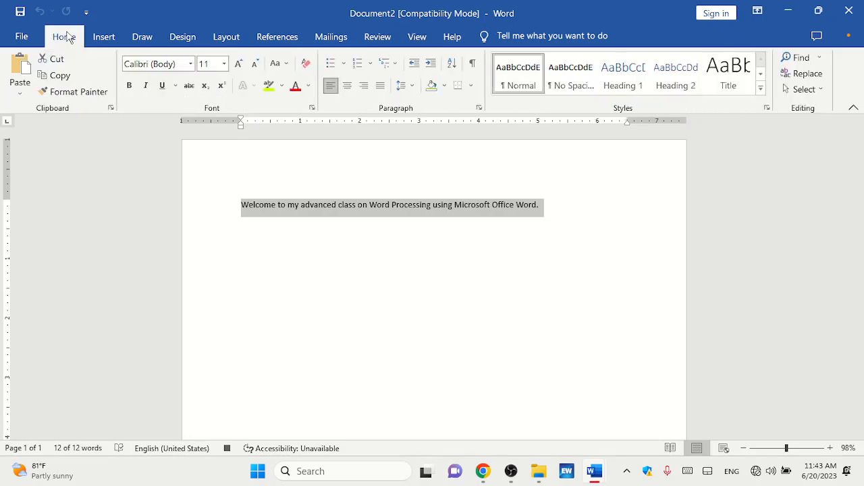
click(130, 86)
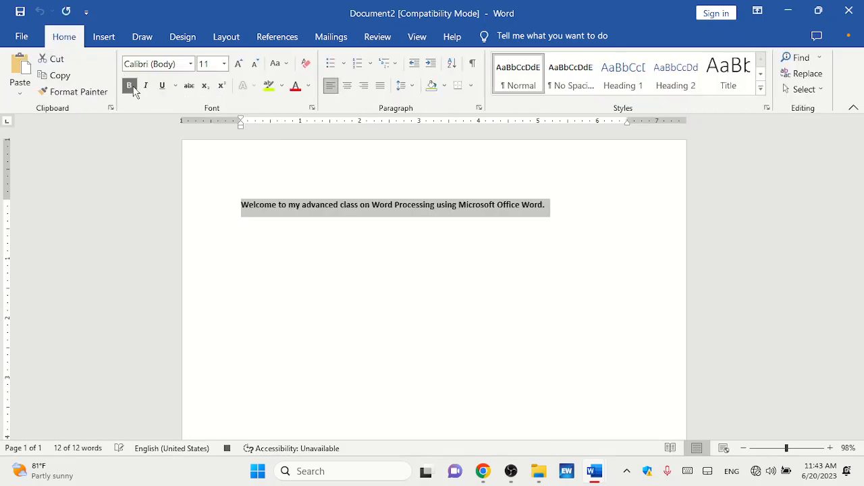
click(225, 66)
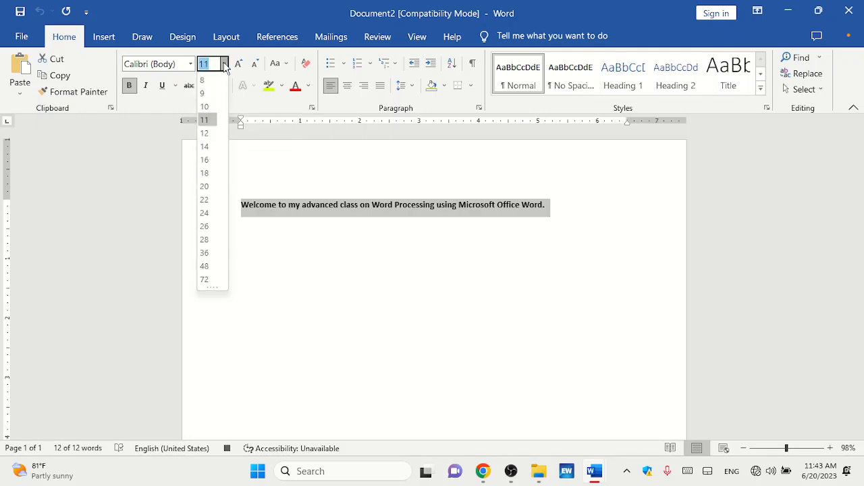
click(205, 186)
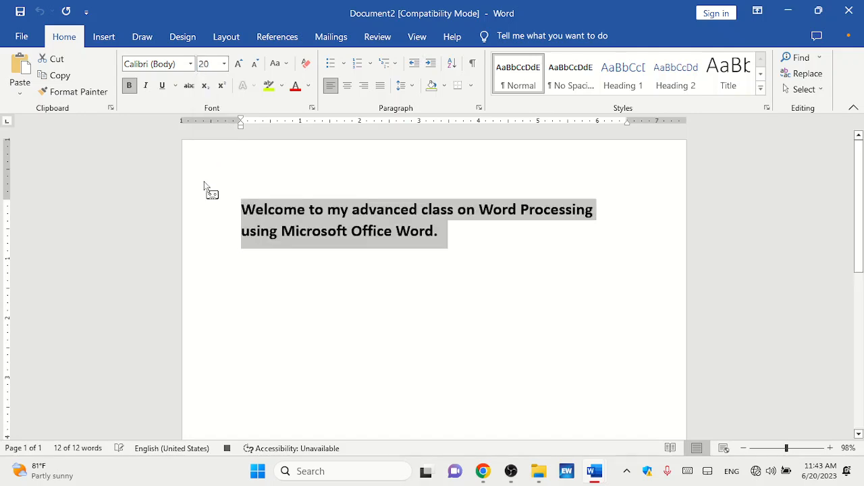
click(191, 65)
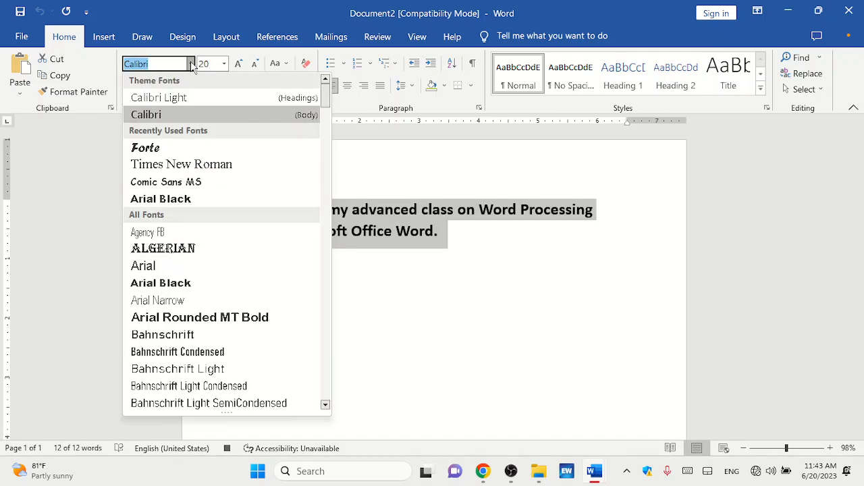
click(159, 148)
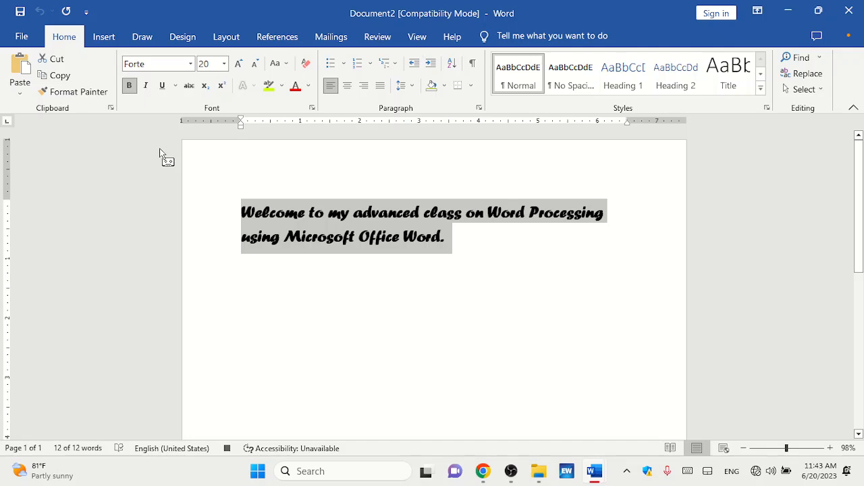
click(162, 86)
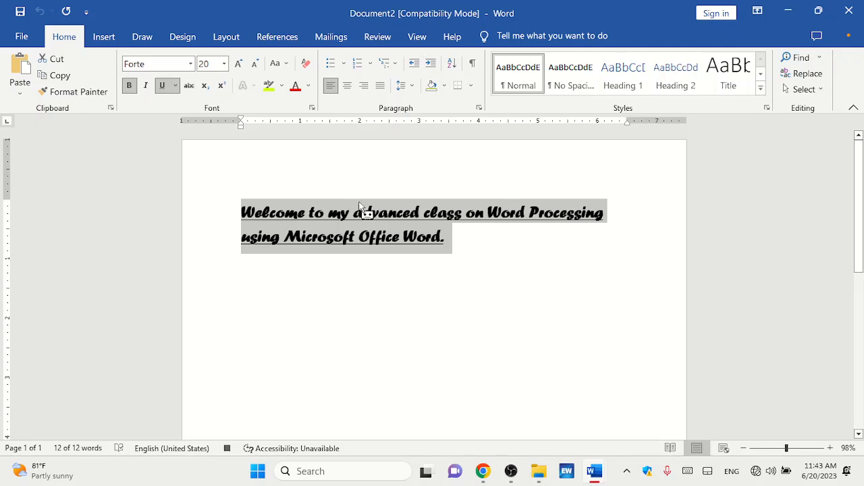
drag(367, 212, 451, 247)
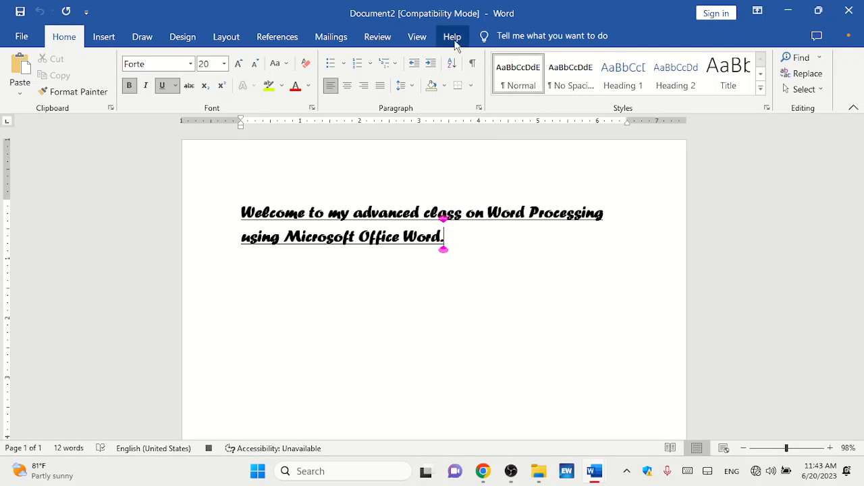
Step: Stop recording the WakaMan macro
click(417, 36)
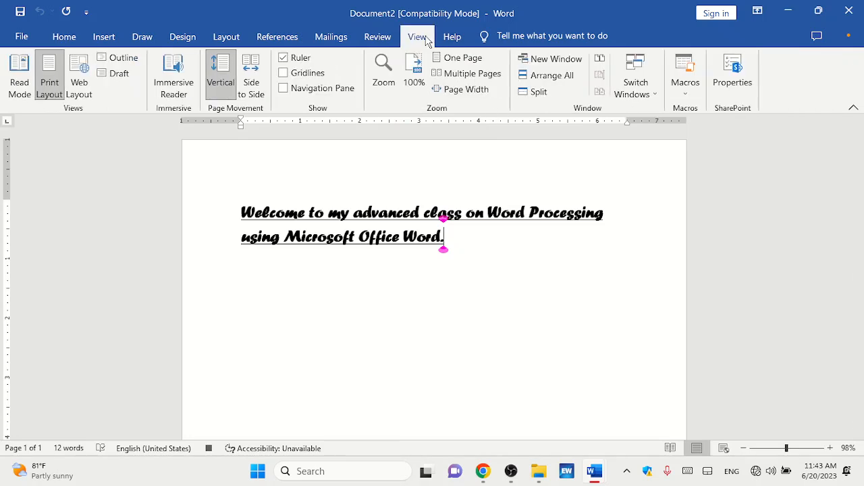
click(686, 90)
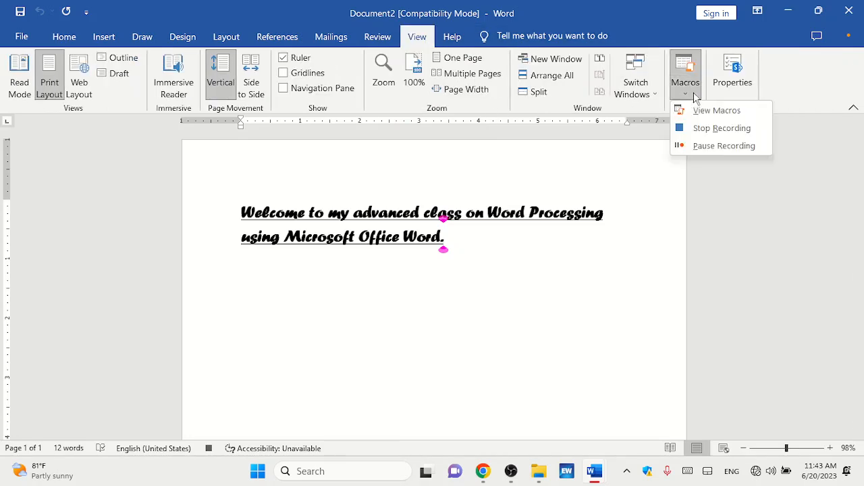
click(696, 128)
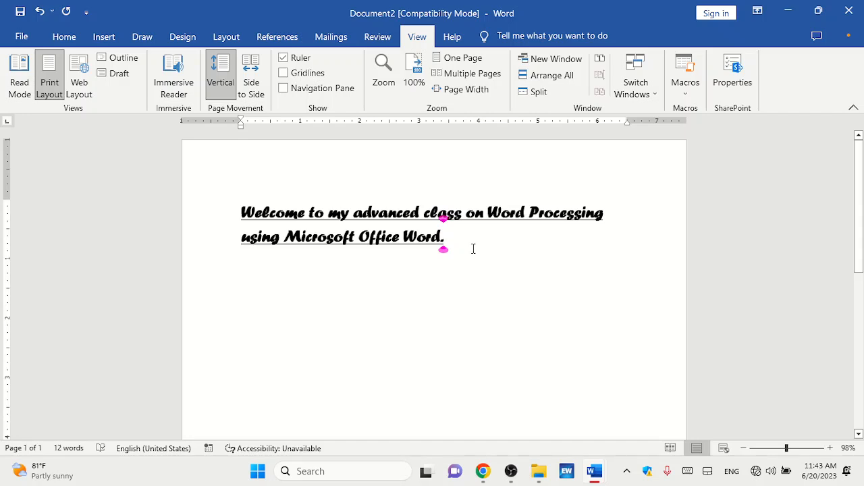
Step: Add two new paragraphs after the welcome sentence, then paste the clipboard contents there and undo the paste
key(Return)
key(Return)
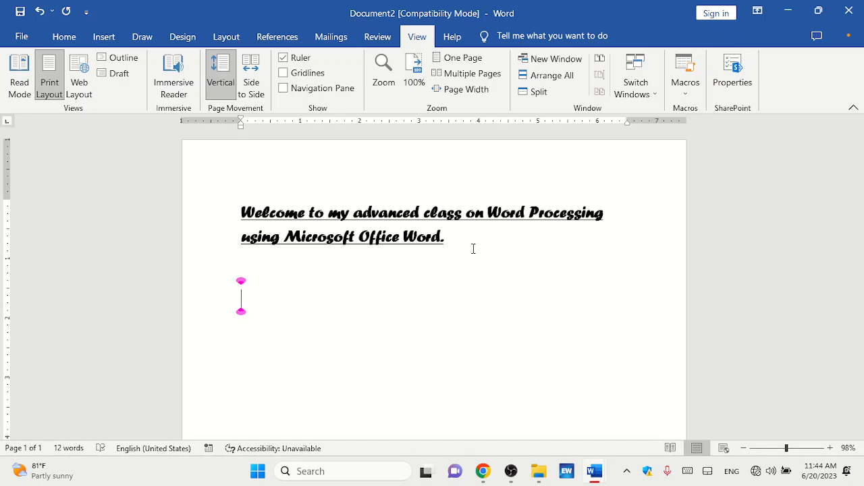
key(ctrl+v)
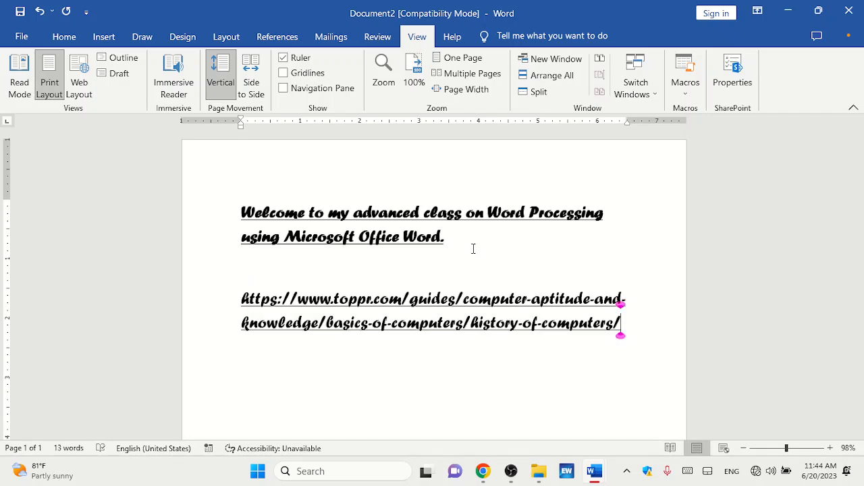
key(ctrl+z)
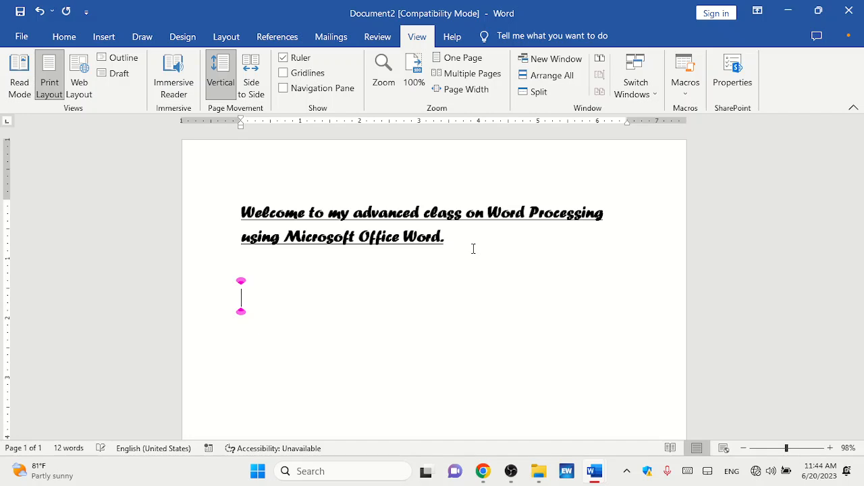
Step: Check the macro list for the WakaMan macro and close it without running anything
click(685, 88)
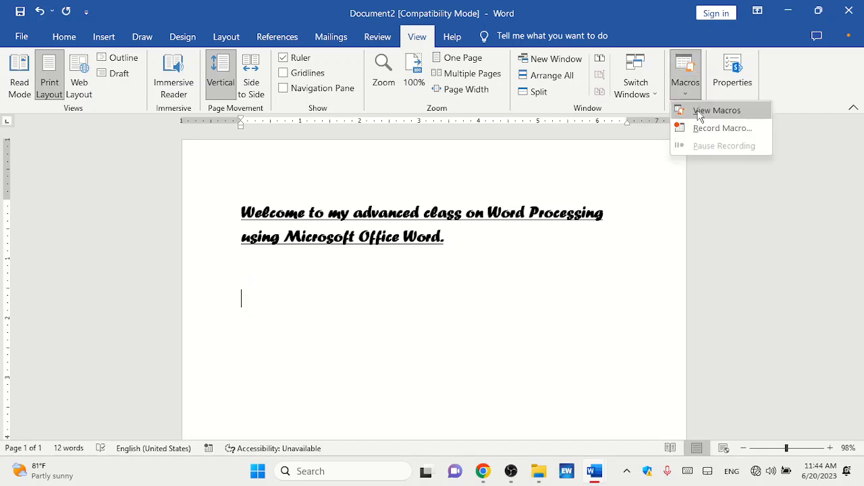
click(688, 110)
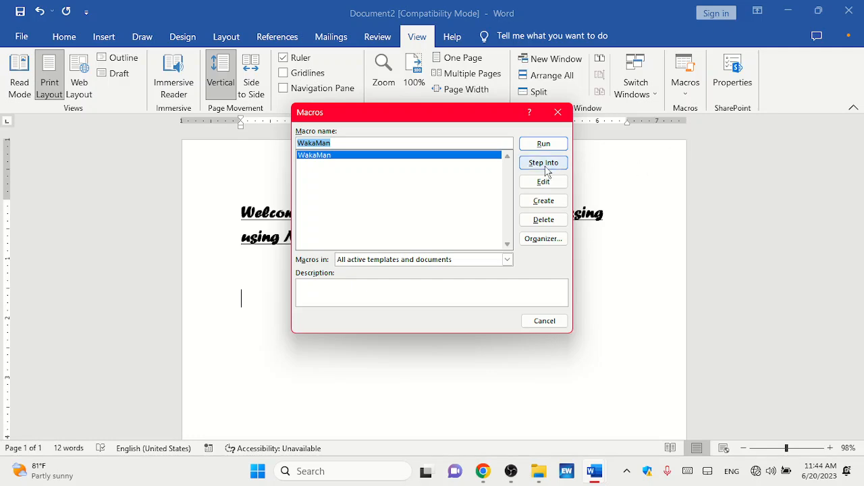
click(558, 114)
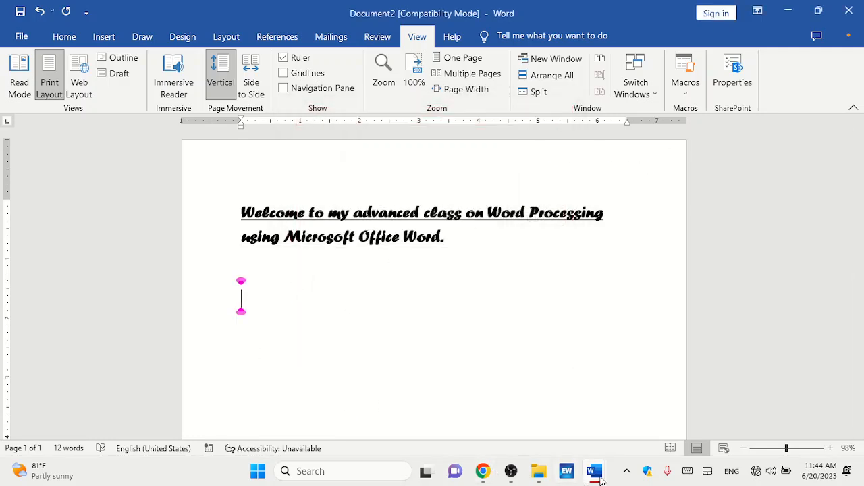
Step: Switch to the BRIEF HISTORY document and apply the macro's underlined Forte formatting at size 20 to the heading and first paragraph
mouse_move(596, 471)
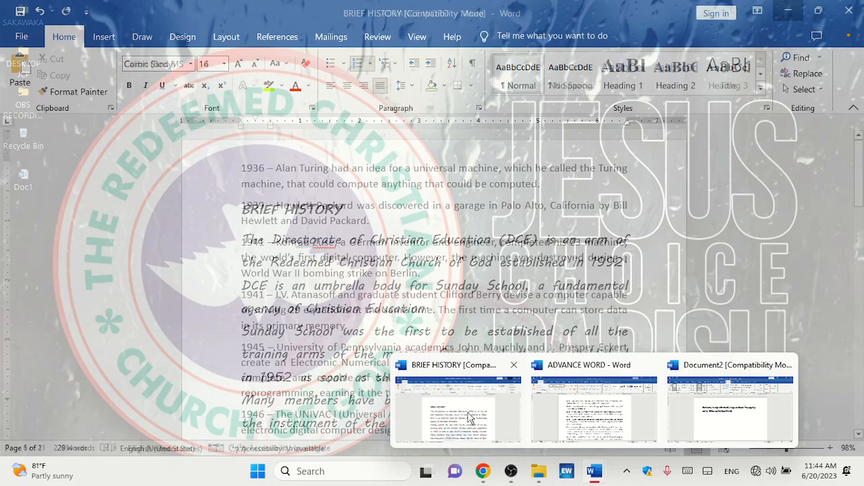
click(458, 408)
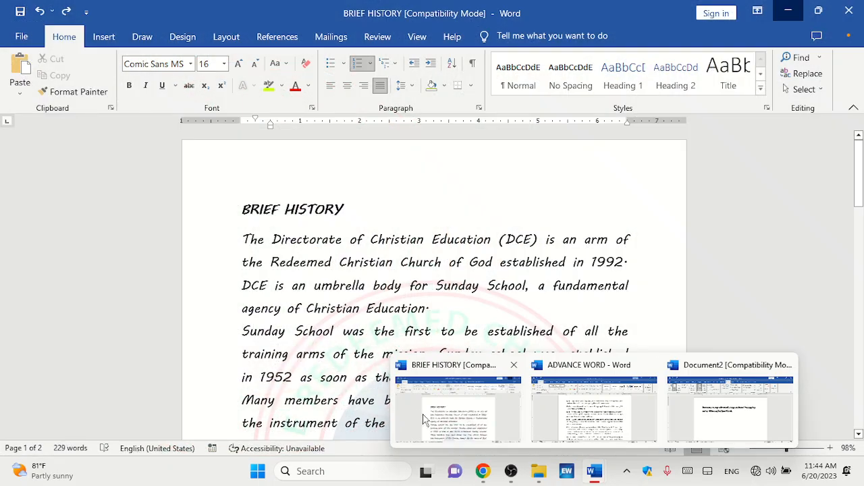
drag(245, 215, 449, 318)
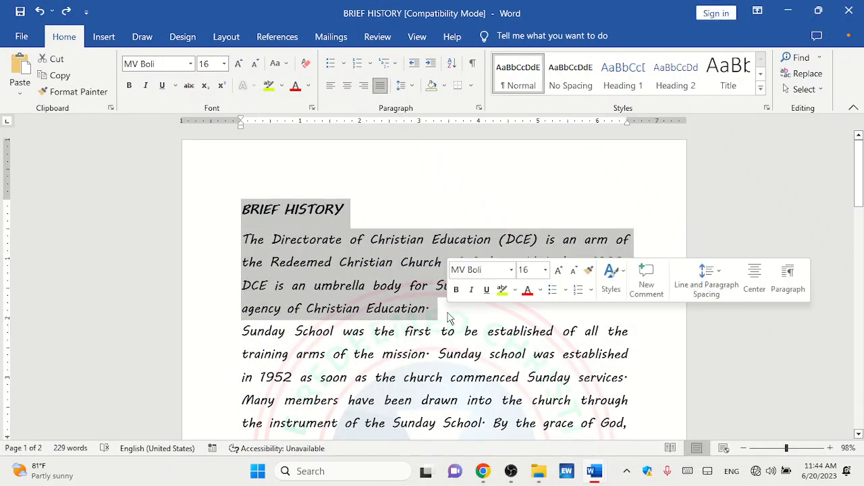
key(ctrl+y)
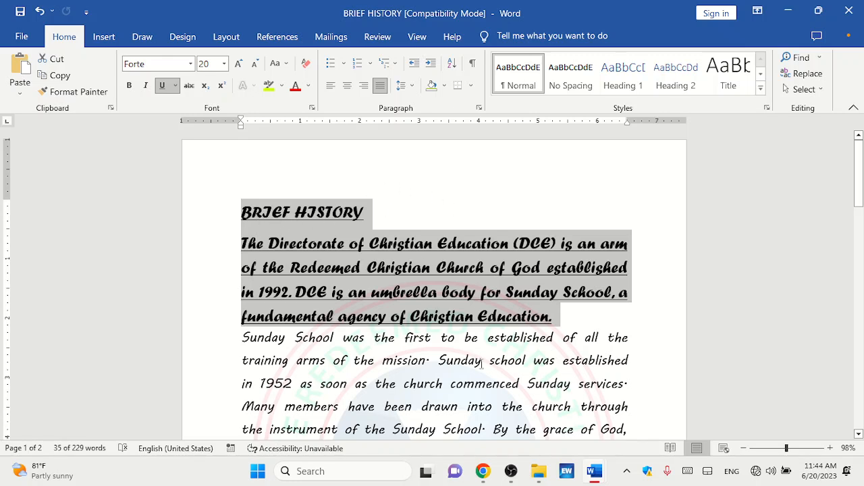
Step: Close Document2, saving it in the SAKAWAKA folder as a Word Document under the suggested name and accepting the upgrade to the newest format
mouse_move(594, 471)
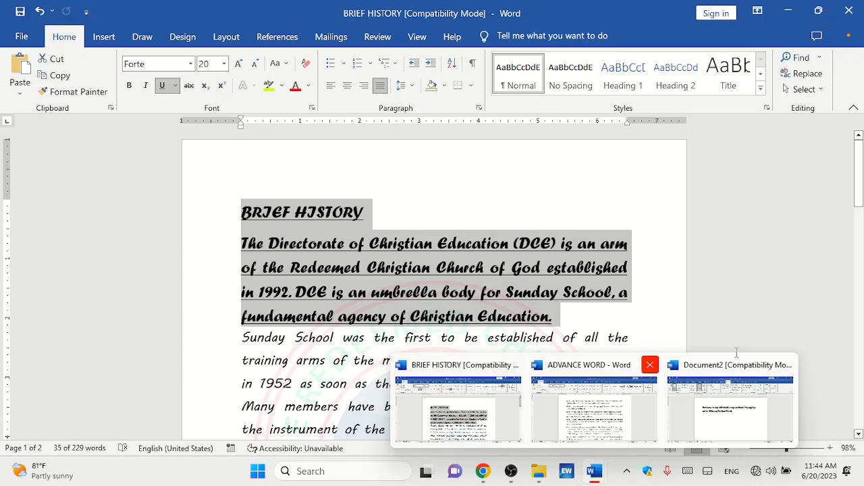
click(732, 418)
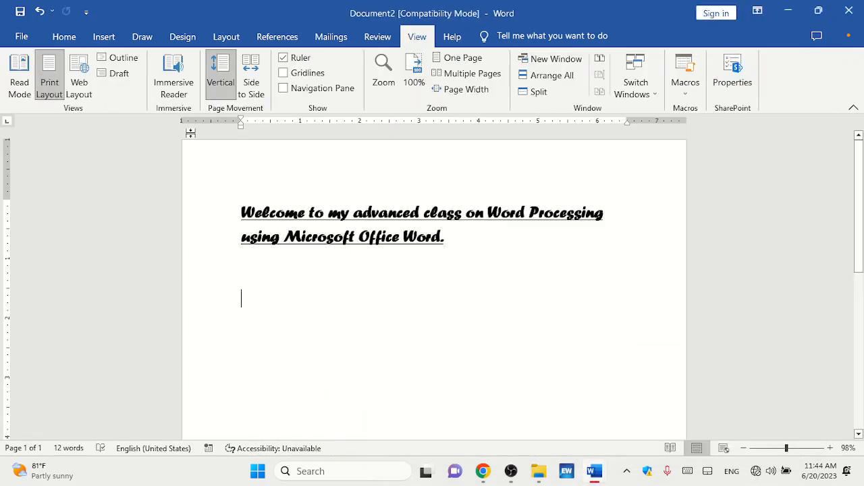
click(69, 38)
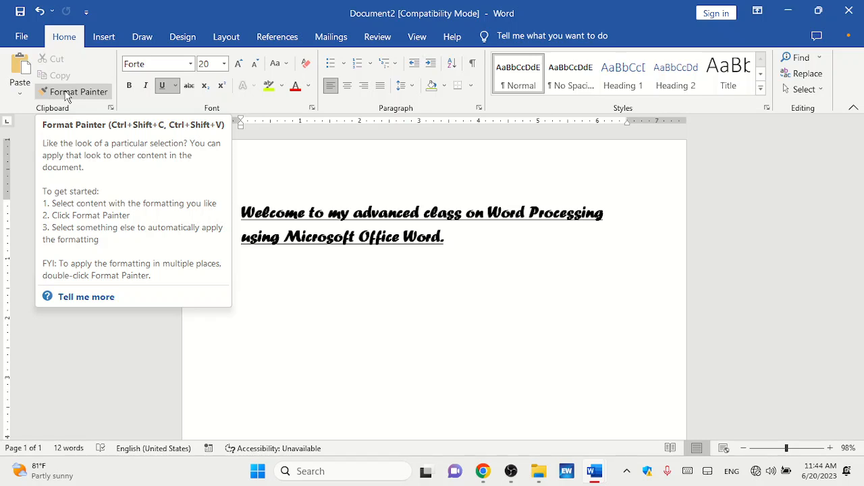
click(845, 11)
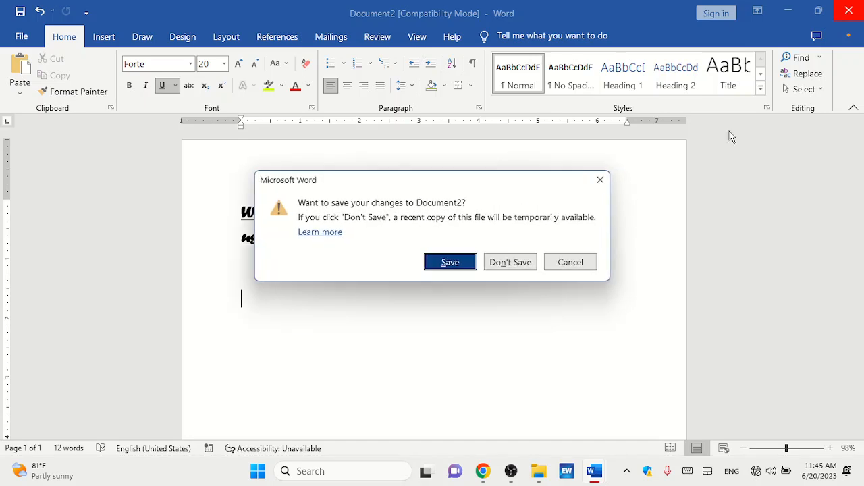
click(473, 264)
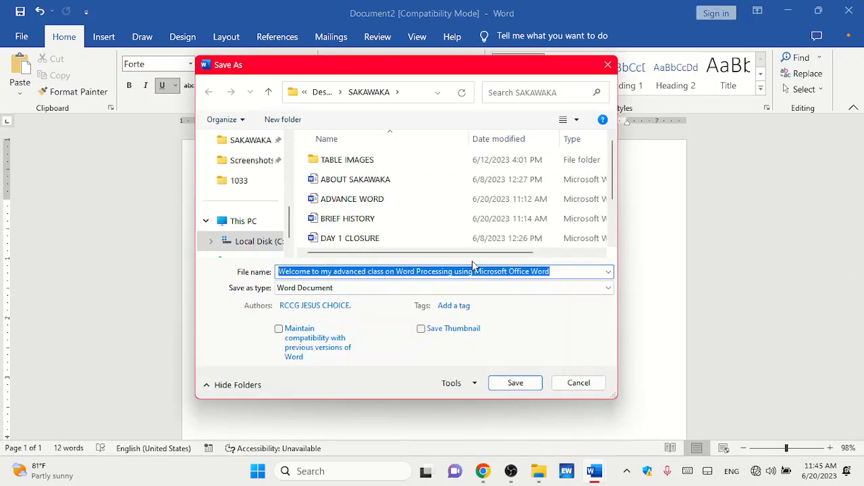
click(247, 147)
click(501, 383)
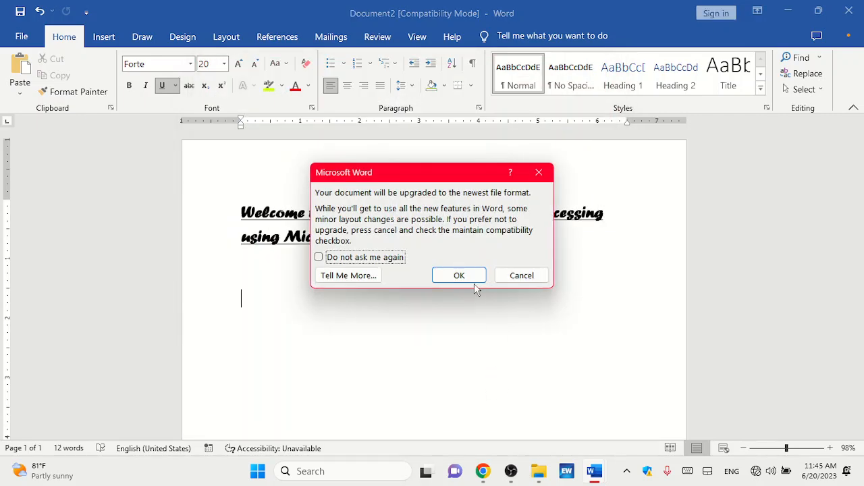
click(478, 276)
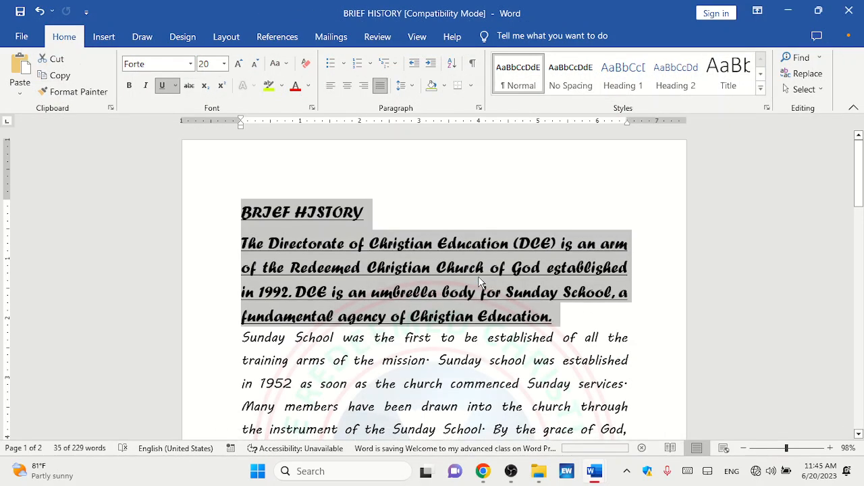
Step: Apply the WakaMan macro to the "Vision and mission statement" heading and the paragraph below it in BRIEF HISTORY
click(594, 328)
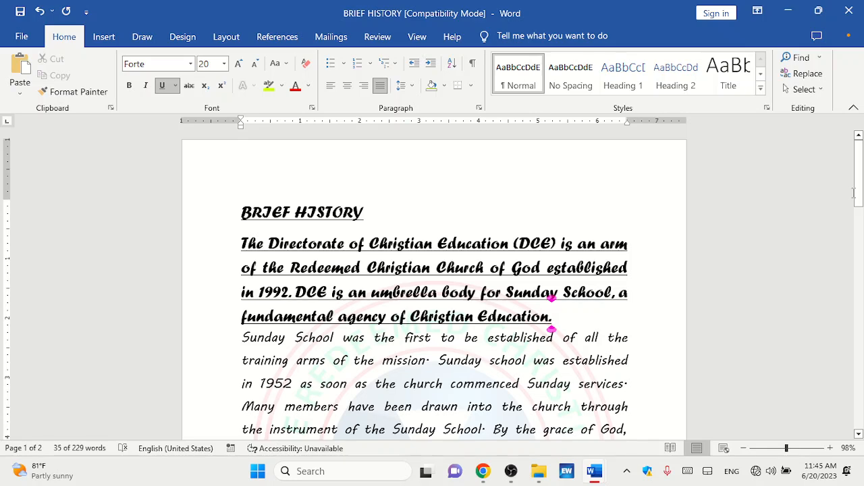
drag(856, 194, 861, 259)
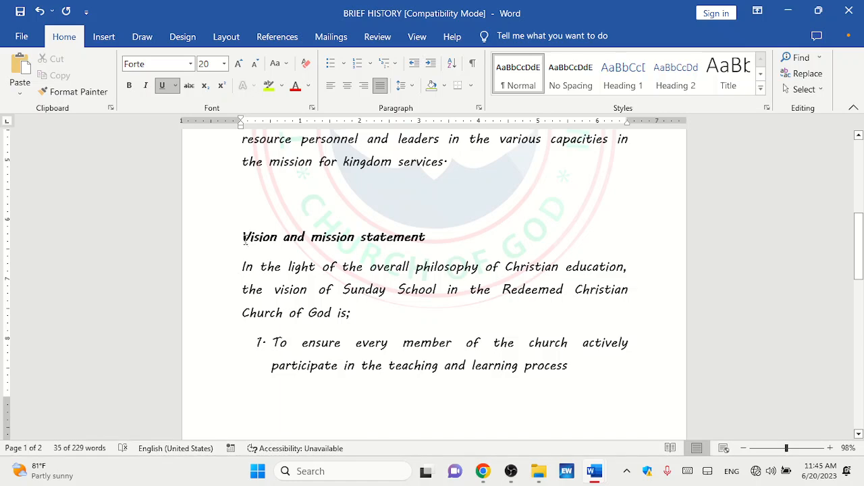
drag(251, 245, 377, 323)
key(ctrl+shift+v)
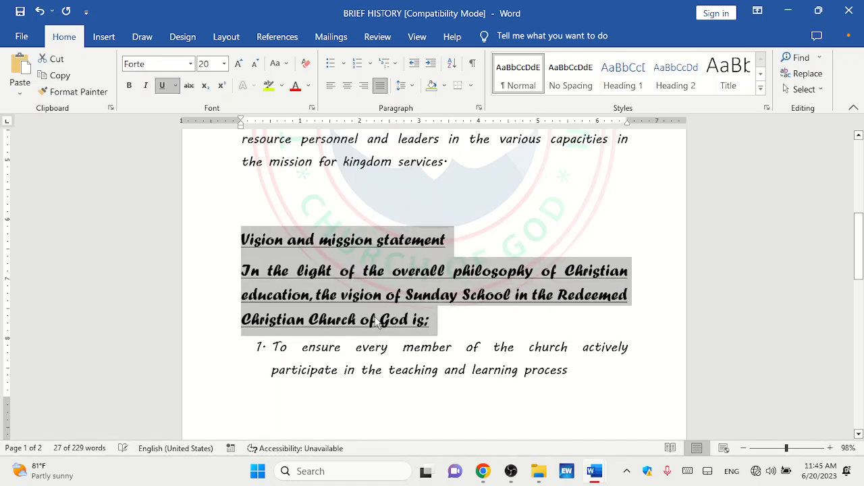
click(492, 314)
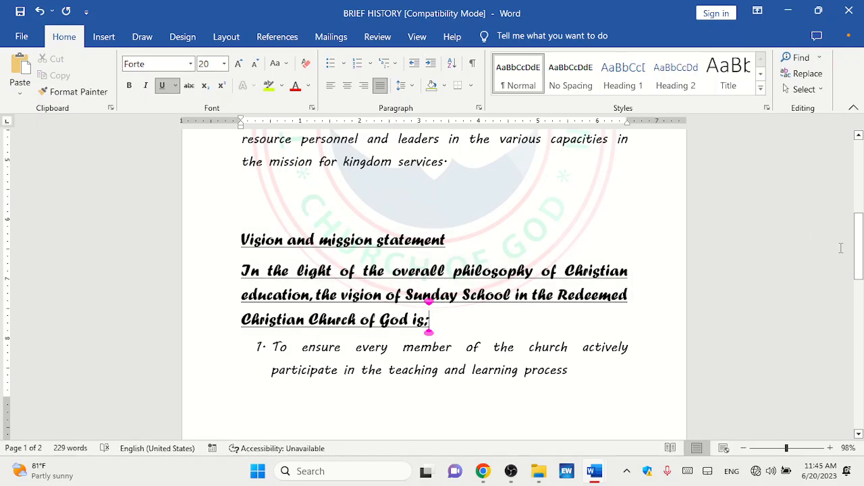
Step: Switch to the ADVANCE WORD document and apply the WakaMan macro to the four timeline entries from 1936 through the second 1941 entry
drag(860, 253, 861, 358)
mouse_move(592, 473)
click(601, 437)
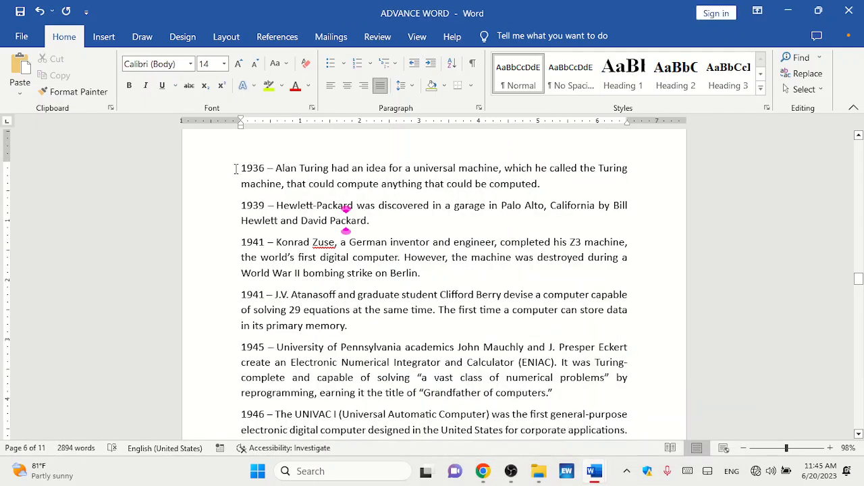
drag(241, 169, 445, 336)
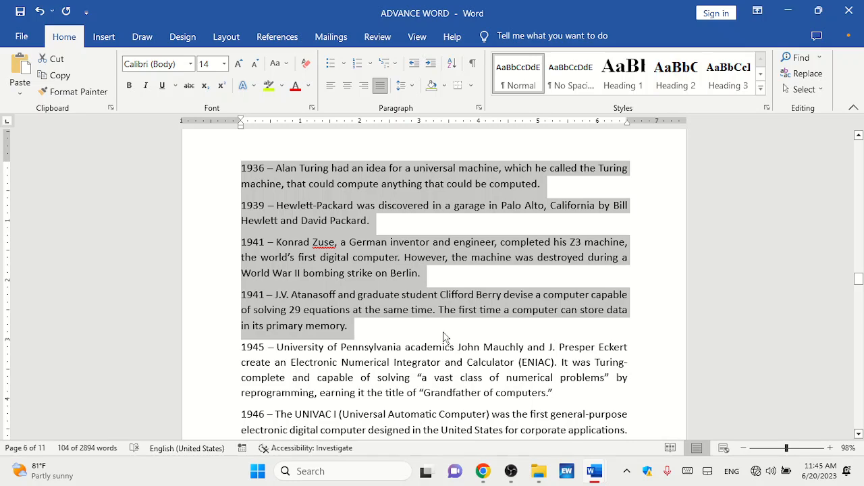
key(ctrl+shift+v)
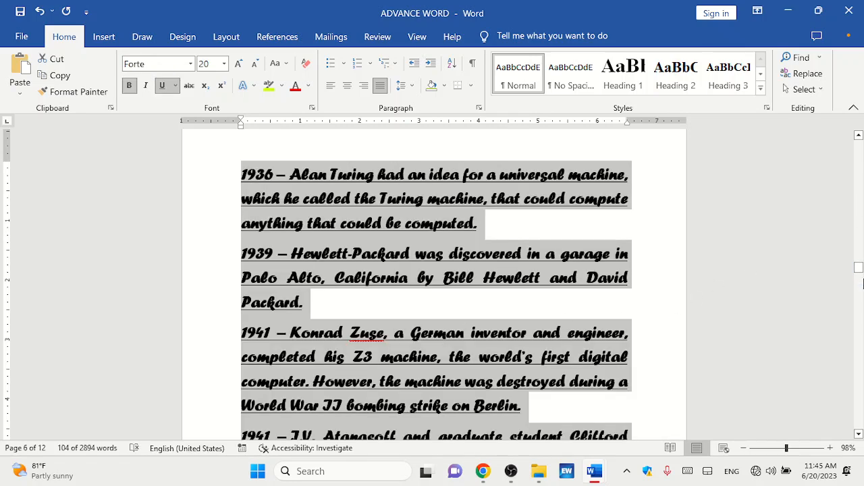
drag(858, 268, 858, 271)
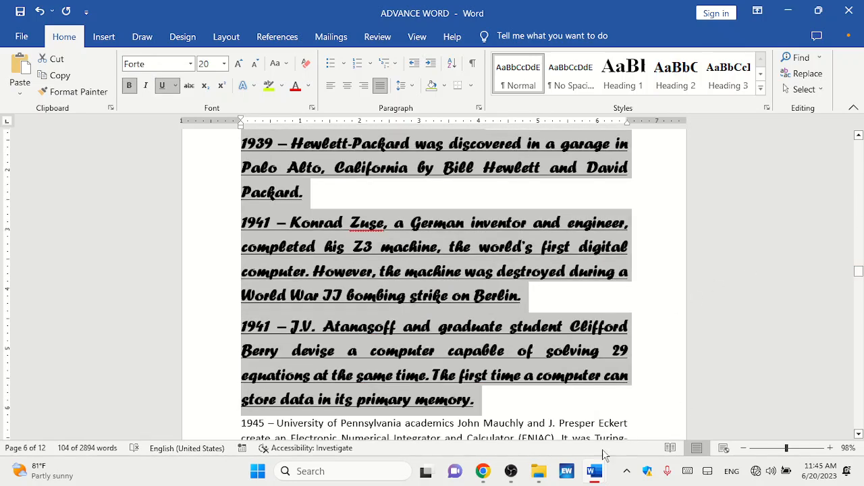
click(387, 399)
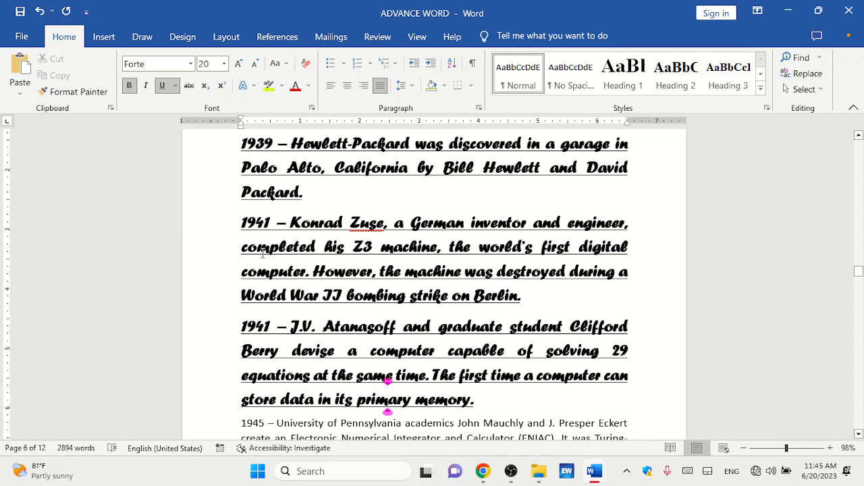
Step: Undo all of the macro's formatting on the 1936 to 1941 timeline entries
key(ctrl+z)
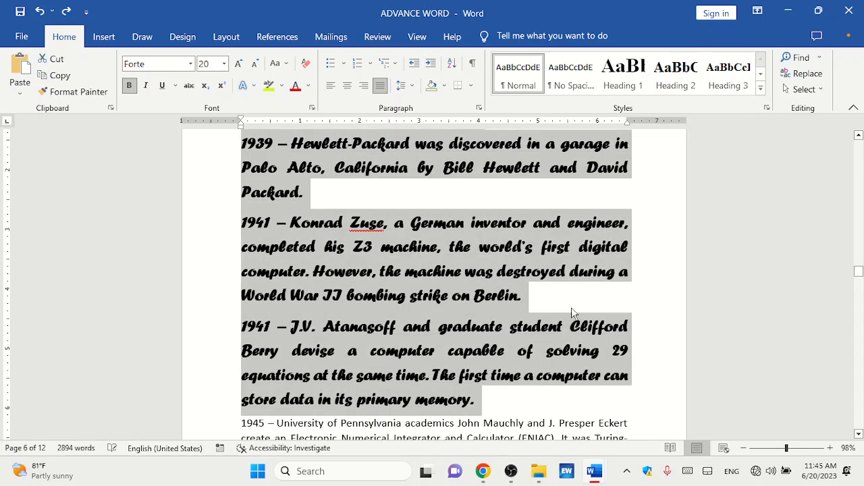
key(ctrl+z)
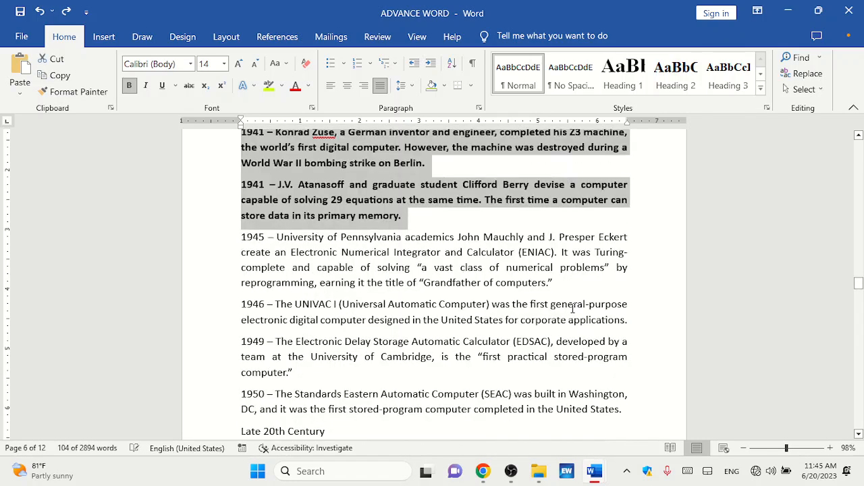
key(ctrl+z)
mouse_move(859, 283)
mouse_down()
mouse_move(858, 269)
mouse_move(858, 279)
mouse_up()
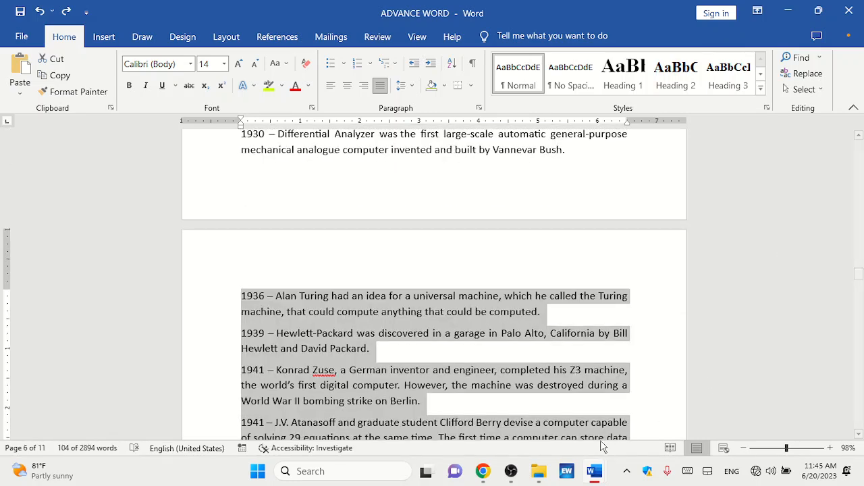
Step: Switch to the BRIEF HISTORY document and undo the underline and Forte font on the "Vision and mission statement" section
mouse_move(594, 471)
click(557, 432)
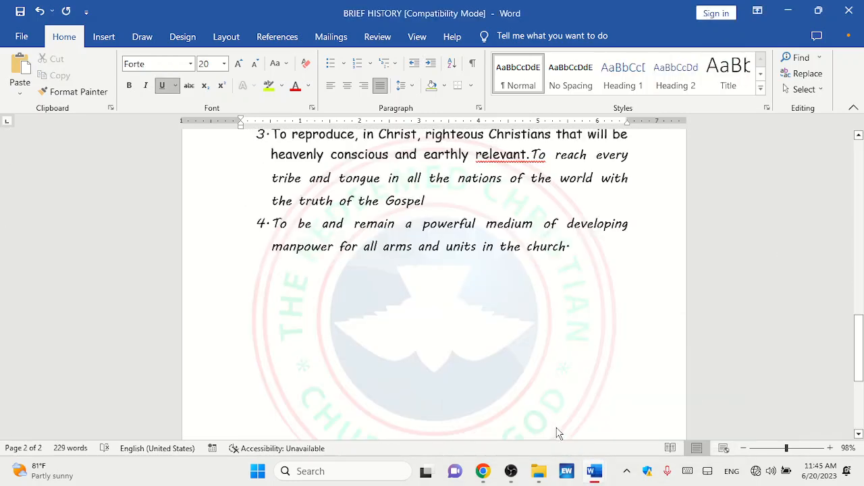
drag(856, 333, 834, 172)
key(ctrl+z)
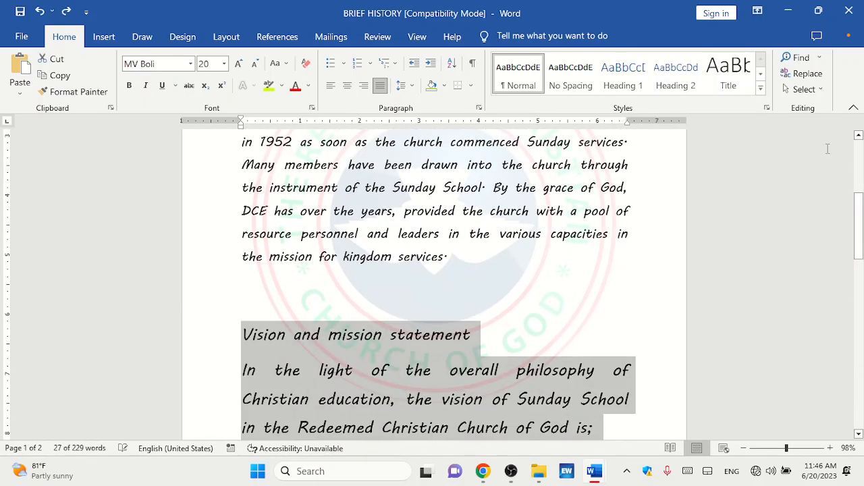
drag(857, 222, 856, 161)
click(552, 188)
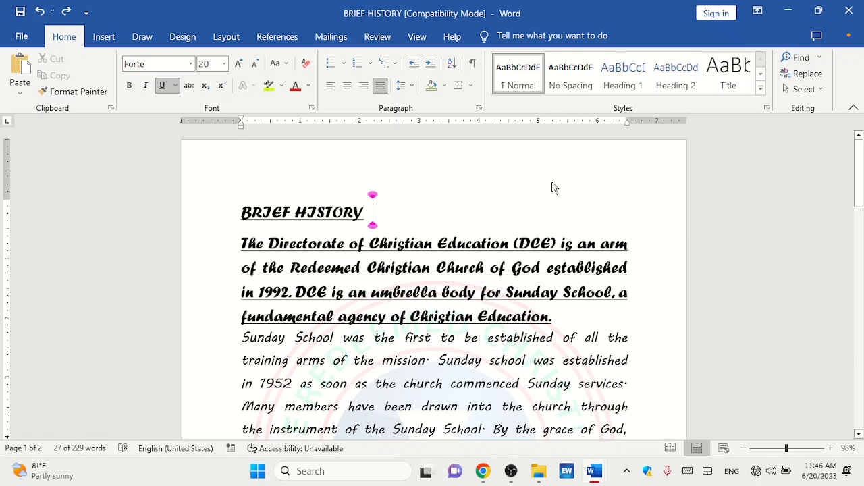
Step: Create a new blank document and set up a new macro recording named WakaTable
key(ctrl+n)
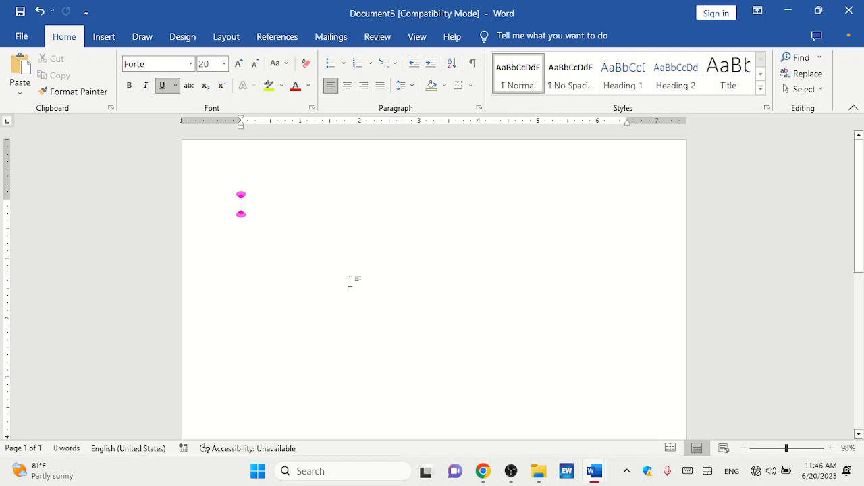
click(422, 41)
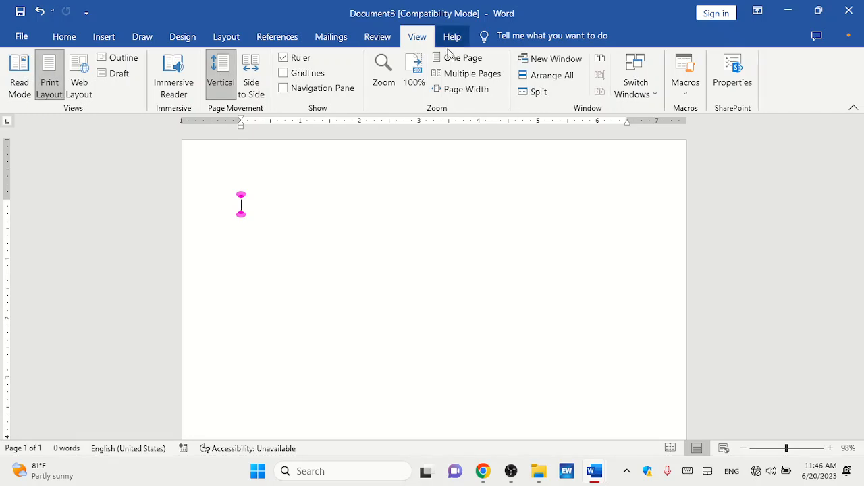
click(686, 93)
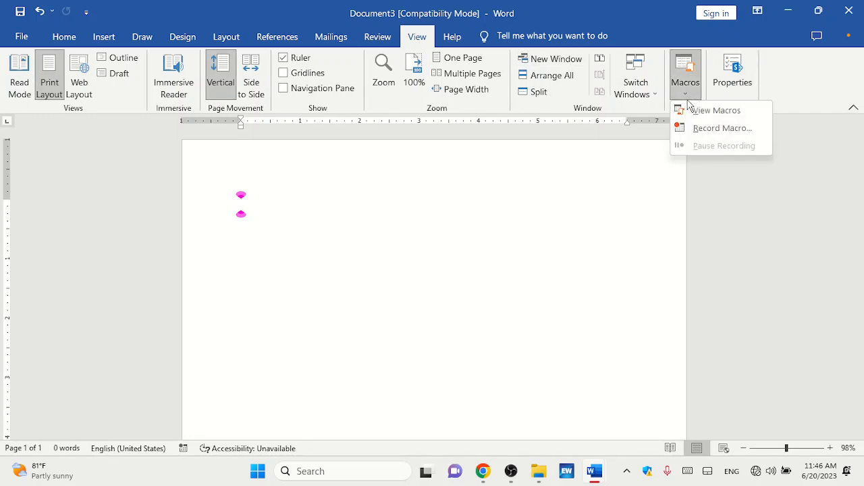
click(706, 128)
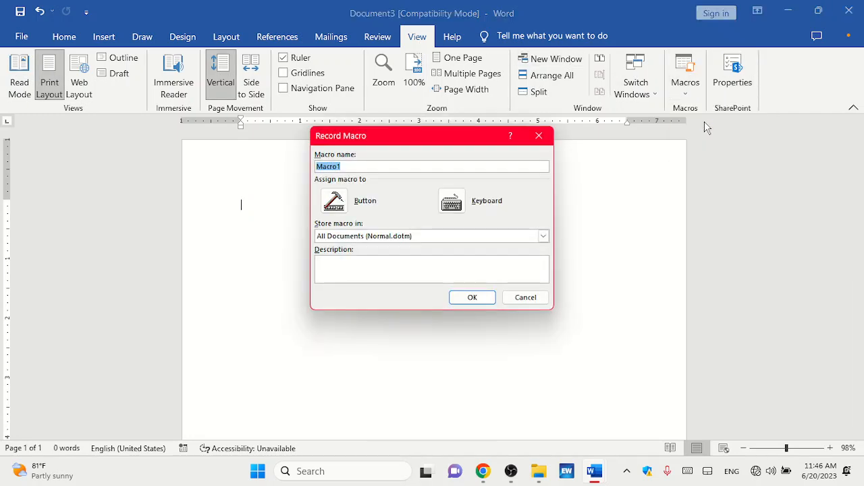
text(WakaTable)
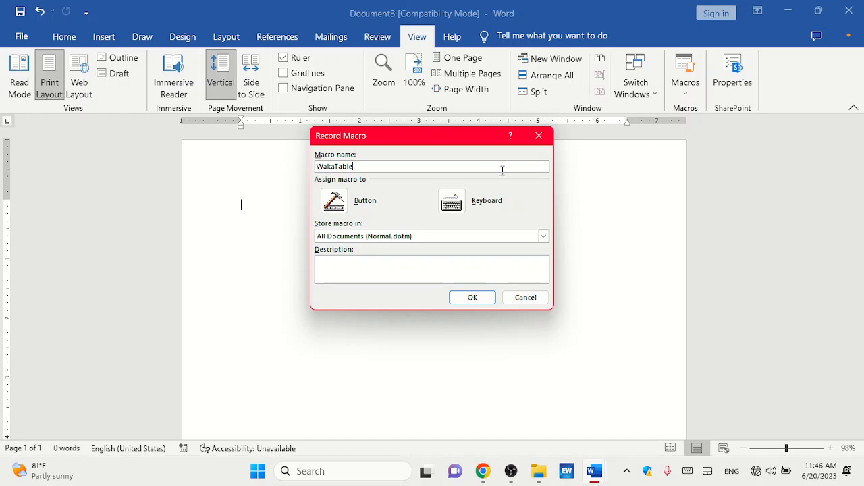
Step: Assign the shortcut Ctrl+G to the WakaTable macro and start recording
click(465, 212)
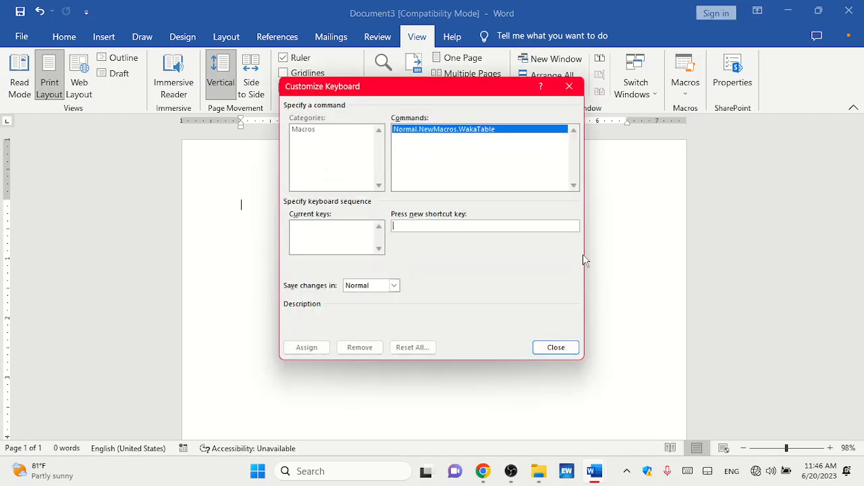
key(ctrl+g)
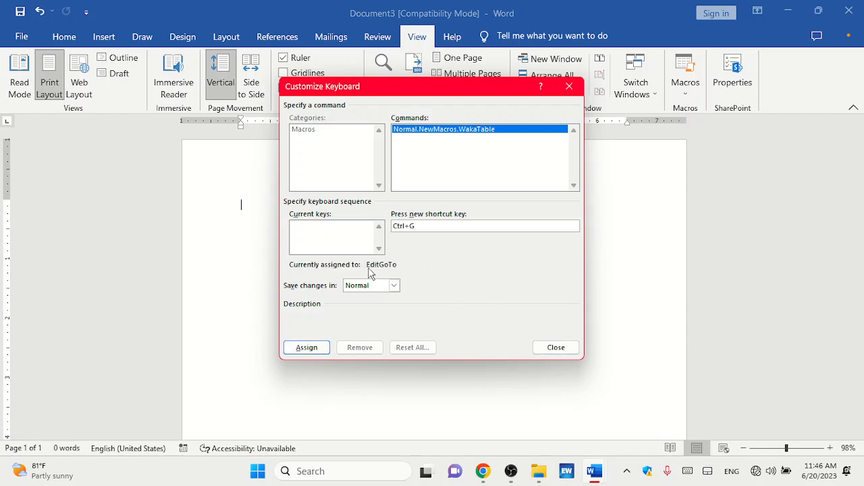
click(308, 348)
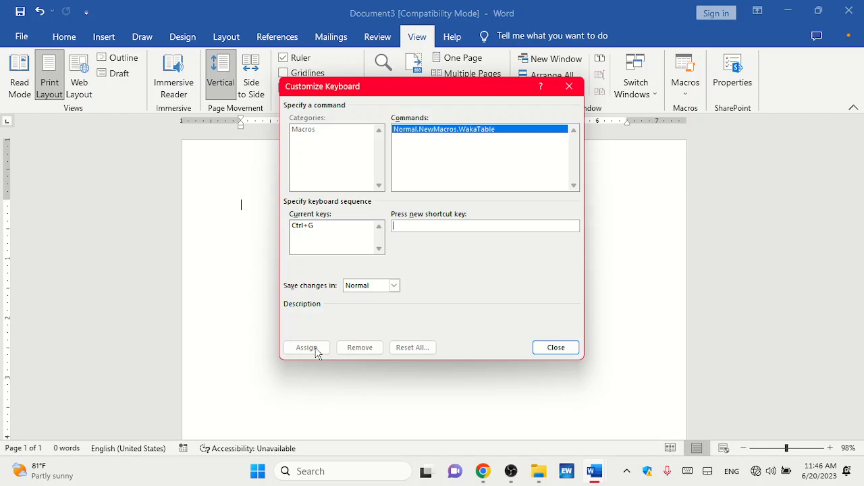
click(557, 348)
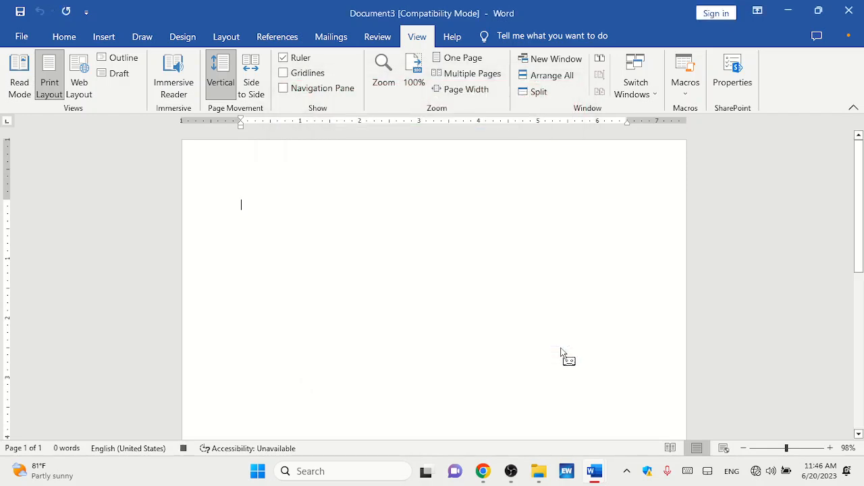
Step: Insert a table with four columns and three rows at the start of the new document
click(102, 38)
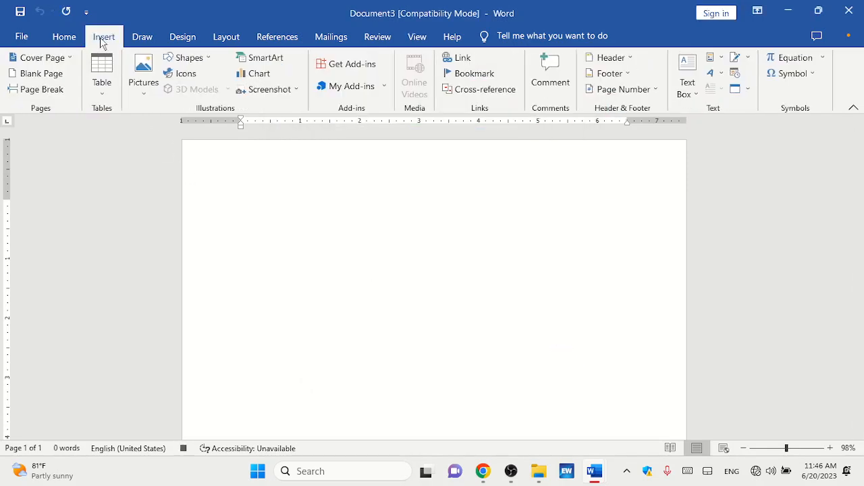
click(101, 94)
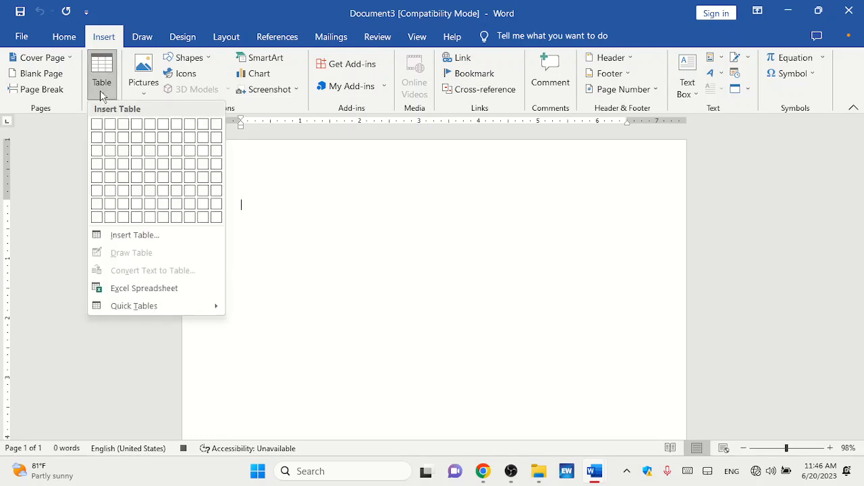
click(140, 153)
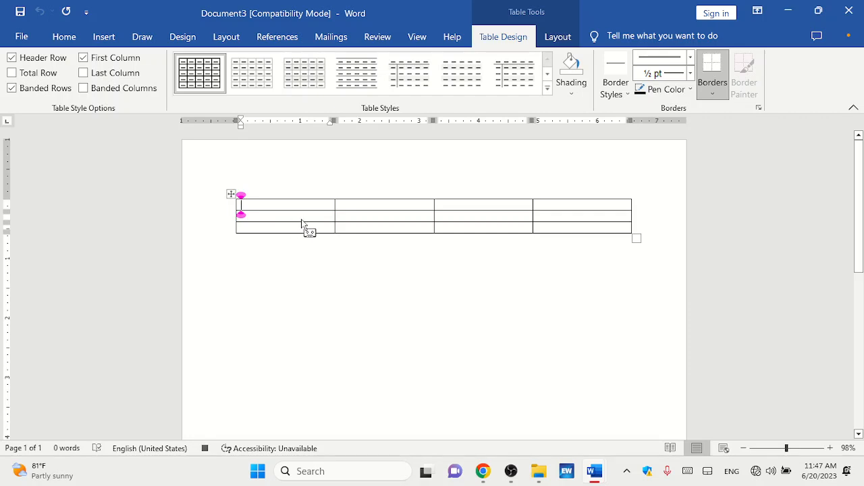
Step: Stop recording the WakaTable macro in the new document
click(418, 38)
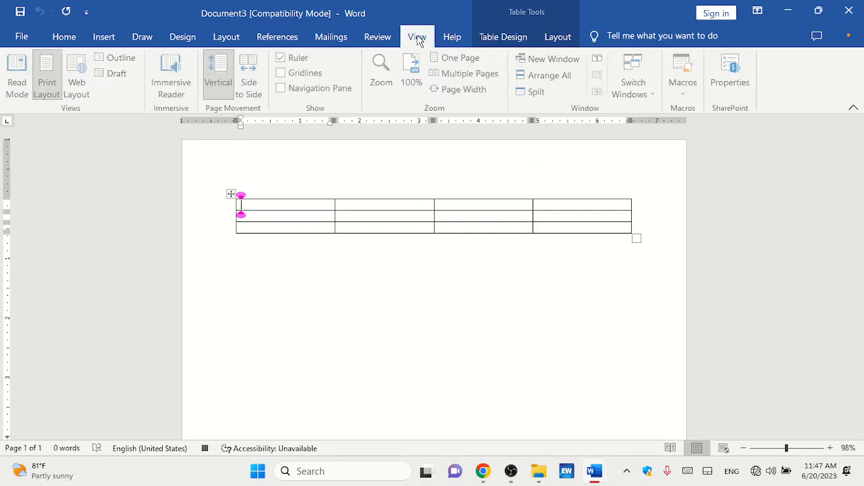
click(686, 93)
click(689, 128)
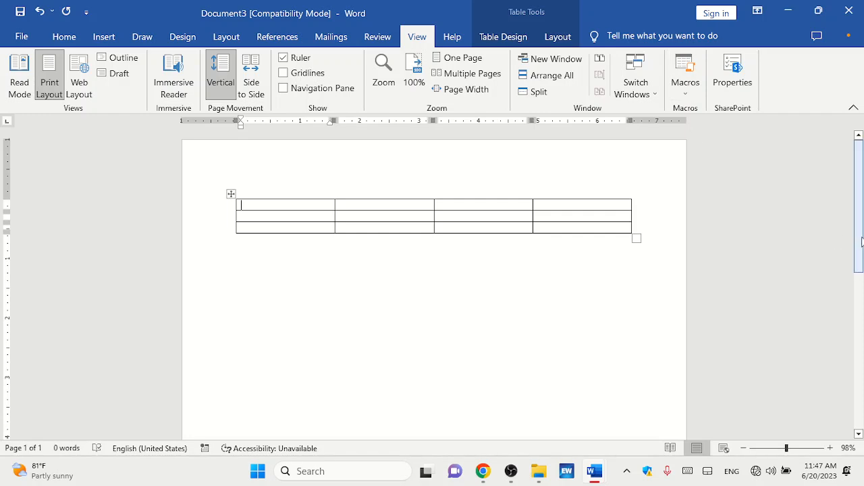
scroll(857, 244, down, 1)
scroll(857, 244, up, 1)
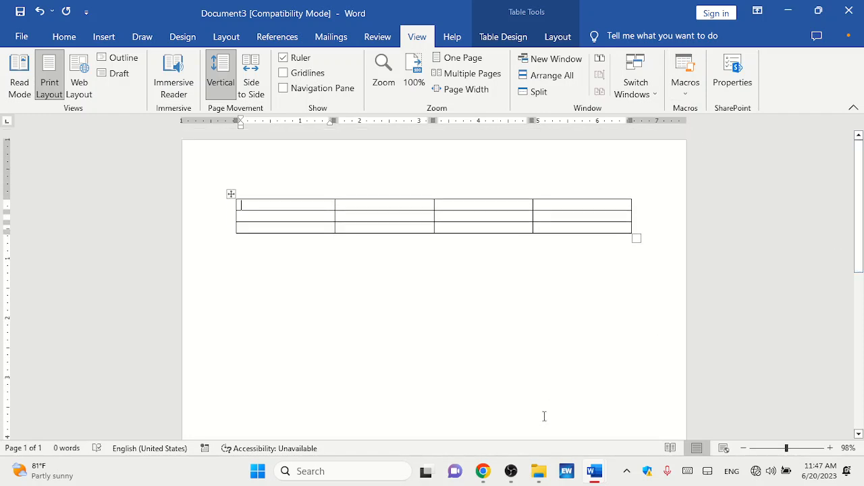
Step: Switch to the BRIEF HISTORY document and run the WakaTable macro on a new line below item 2 of the numbered list
mouse_move(593, 471)
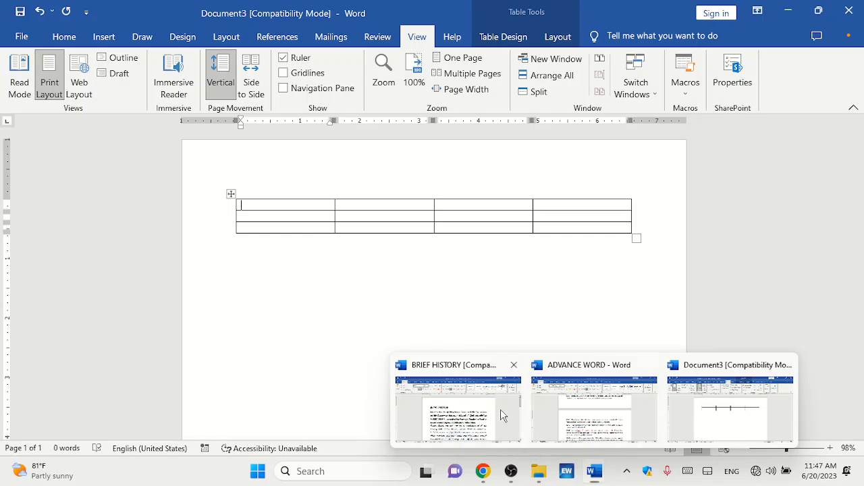
click(503, 415)
drag(860, 189, 862, 334)
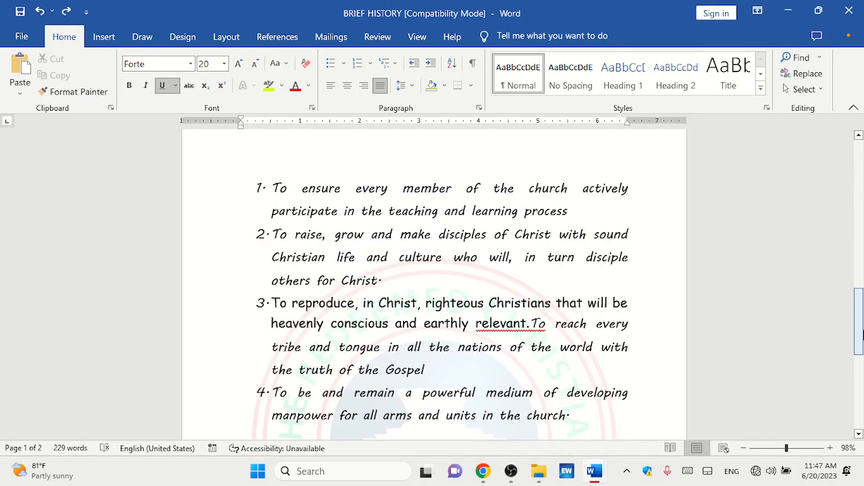
click(407, 288)
key(Return)
key(Return)
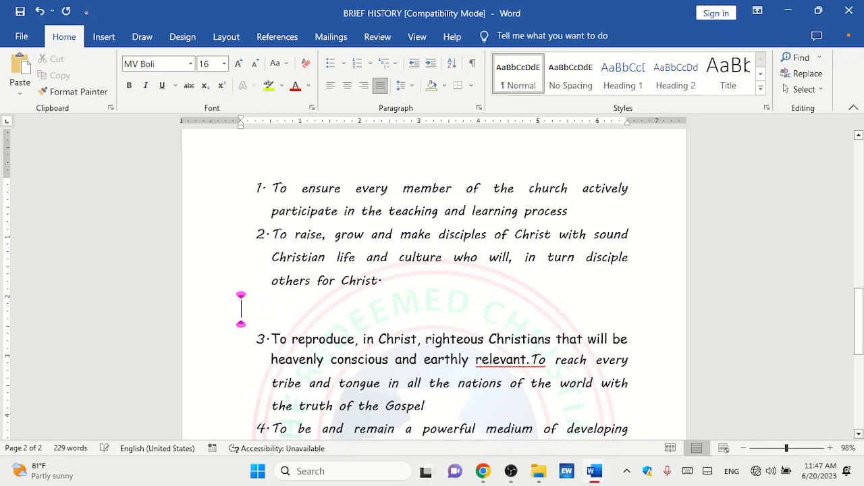
key(ctrl+v)
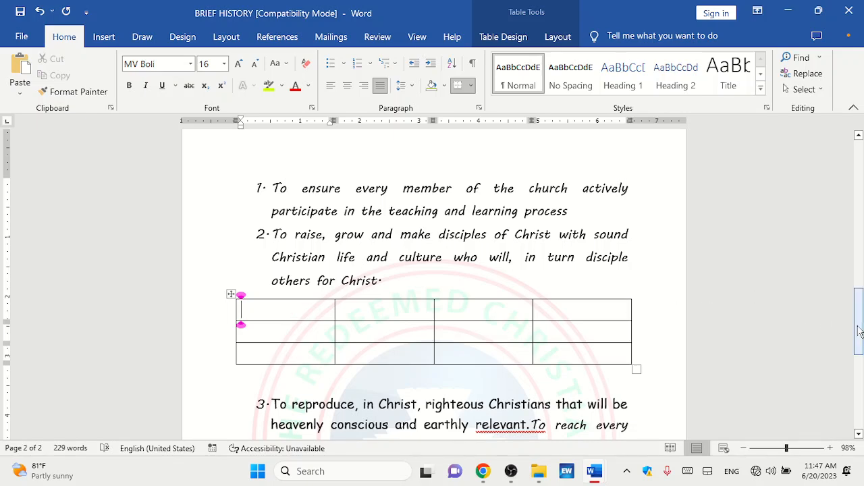
Step: Add a new line after the opening paragraph ending in "Christian Education." and insert the WakaTable macro's table there
drag(858, 320, 858, 290)
click(104, 37)
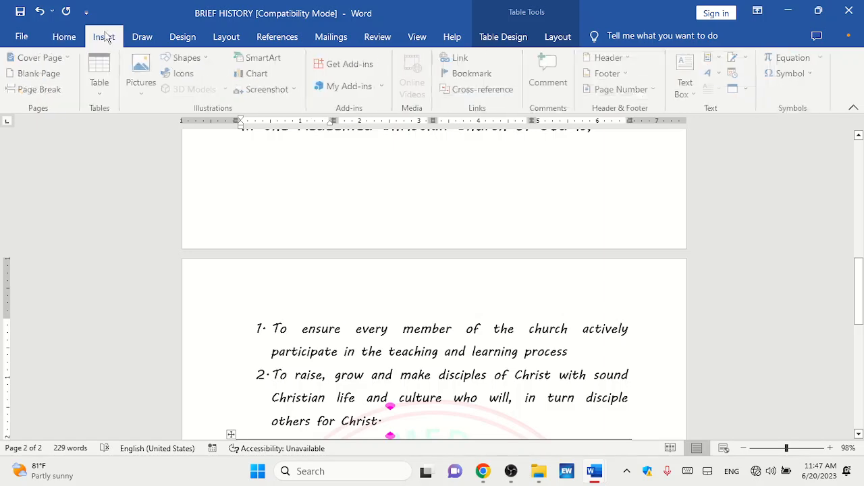
drag(862, 304, 861, 351)
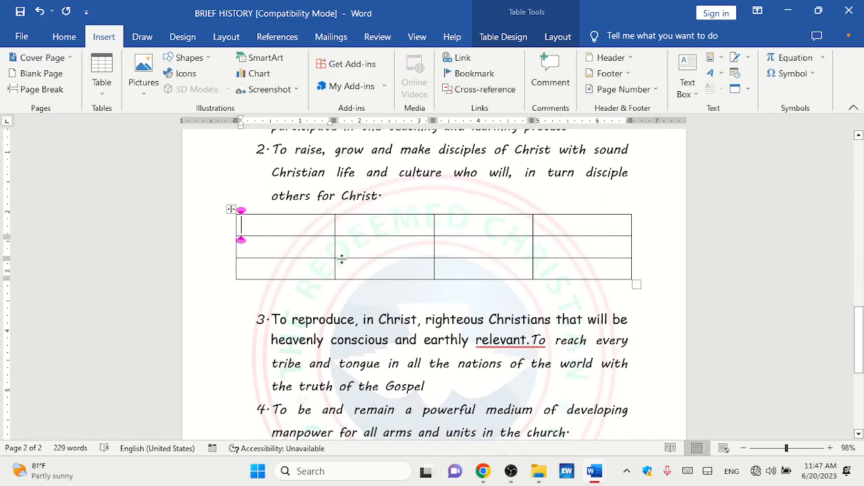
drag(862, 337, 859, 162)
click(553, 316)
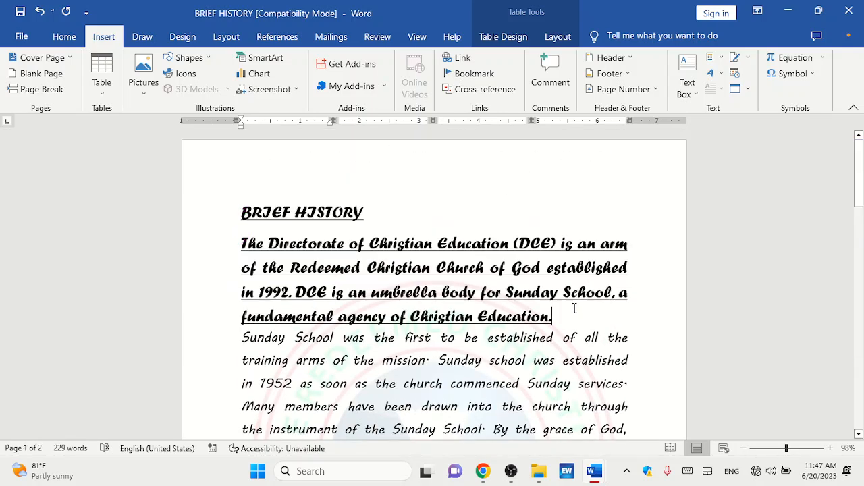
key(Return)
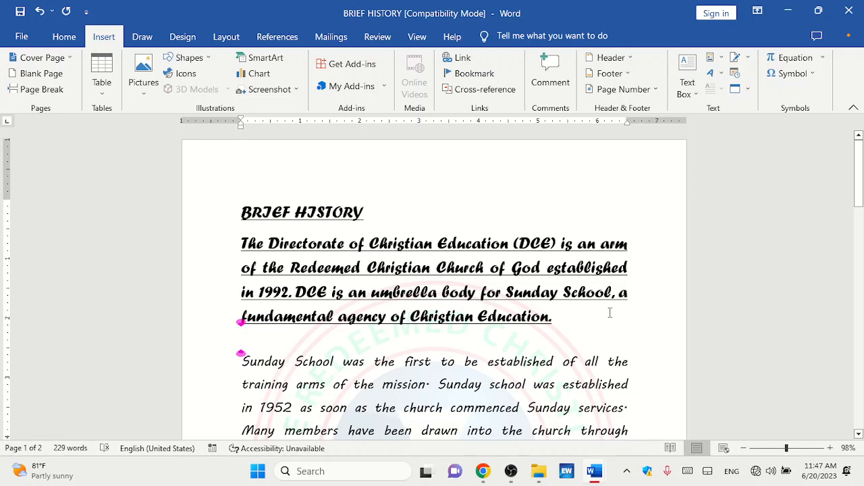
key(F4)
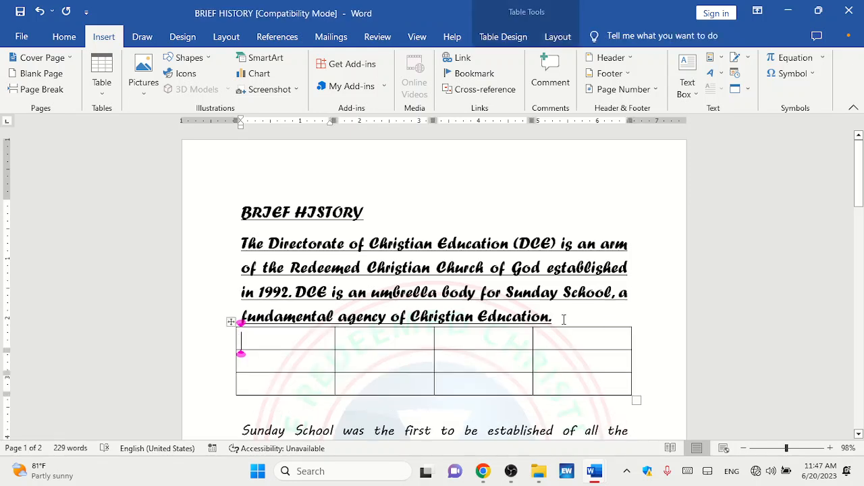
drag(862, 177, 863, 195)
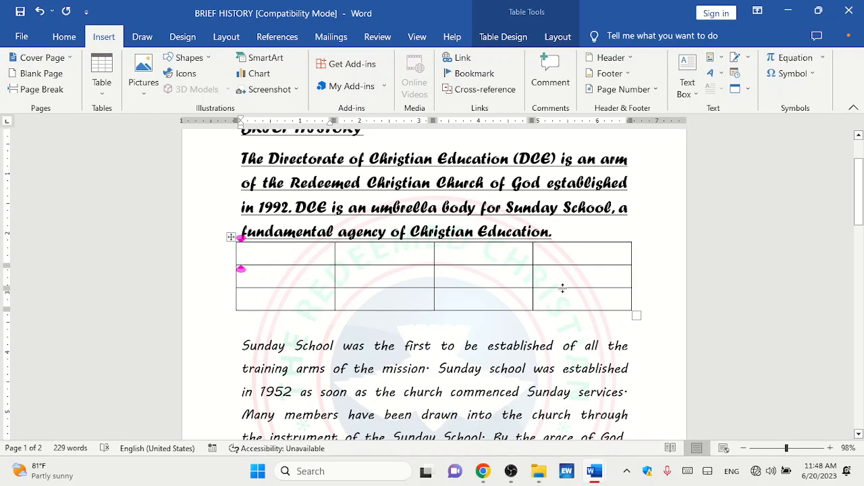
mouse_move(863, 196)
mouse_down()
mouse_move(862, 171)
mouse_move(857, 297)
mouse_move(852, 188)
mouse_up()
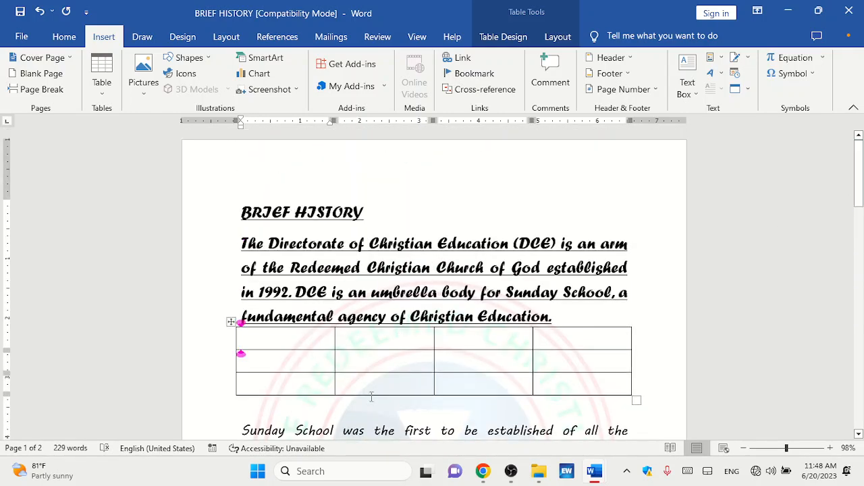
Step: Delete the WakaMan and WakaTable macros from the list of stored macros and close the Macros dialog
click(418, 37)
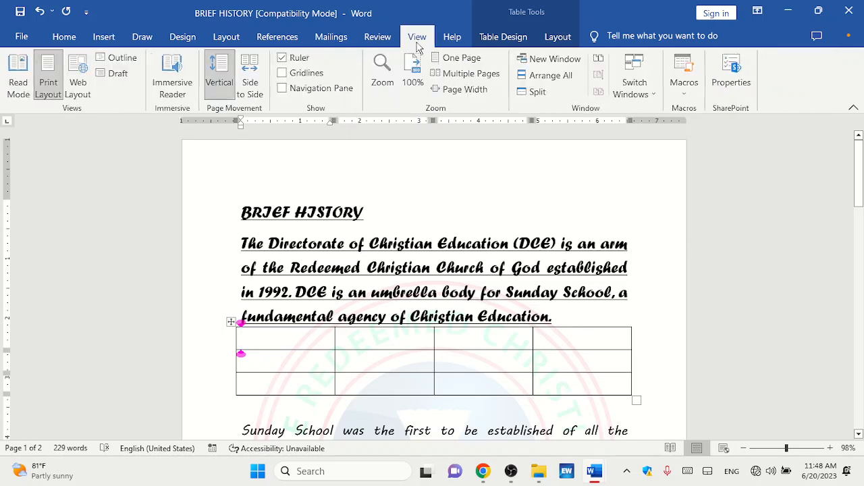
click(698, 98)
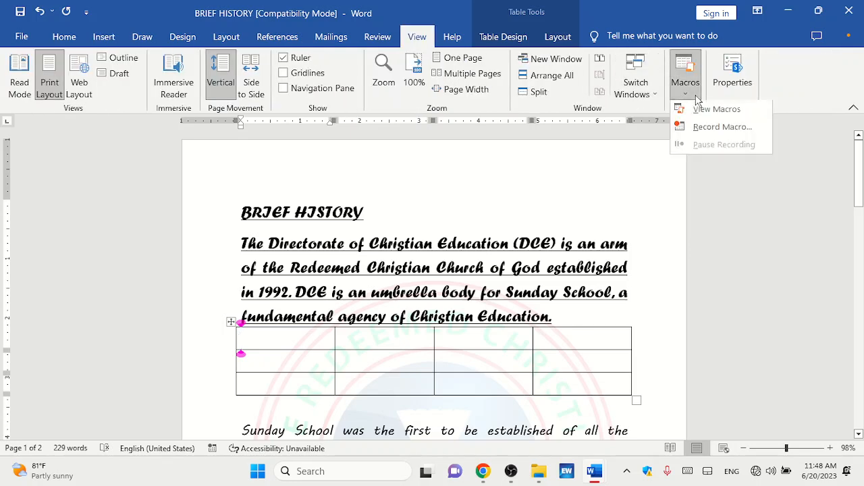
click(697, 105)
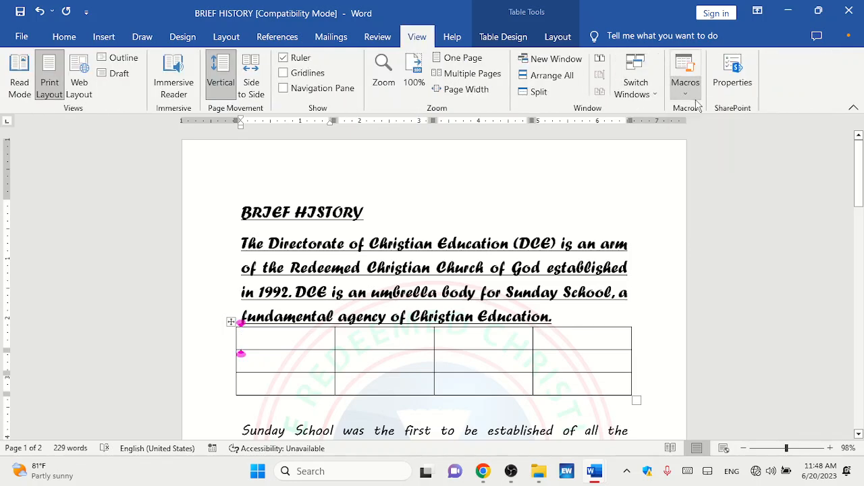
click(697, 102)
click(704, 127)
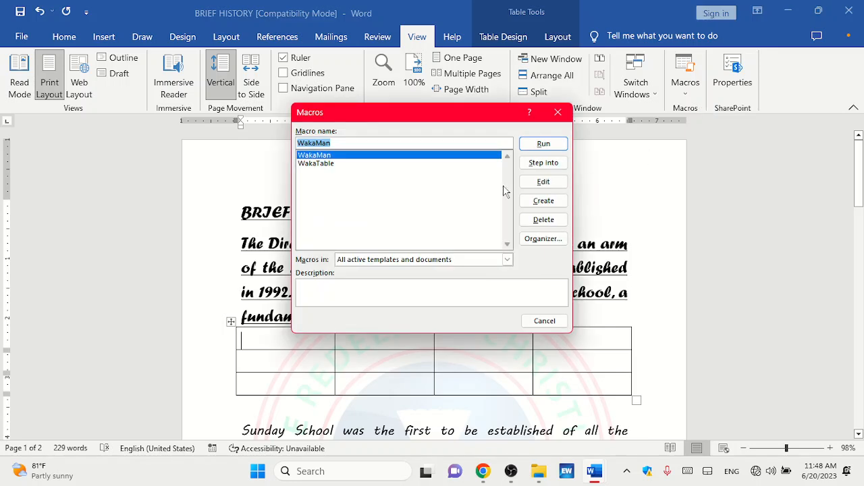
click(544, 220)
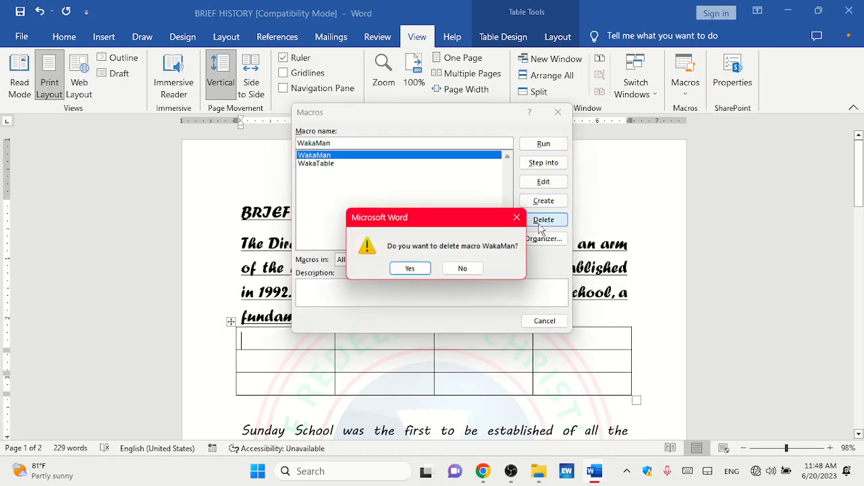
click(410, 269)
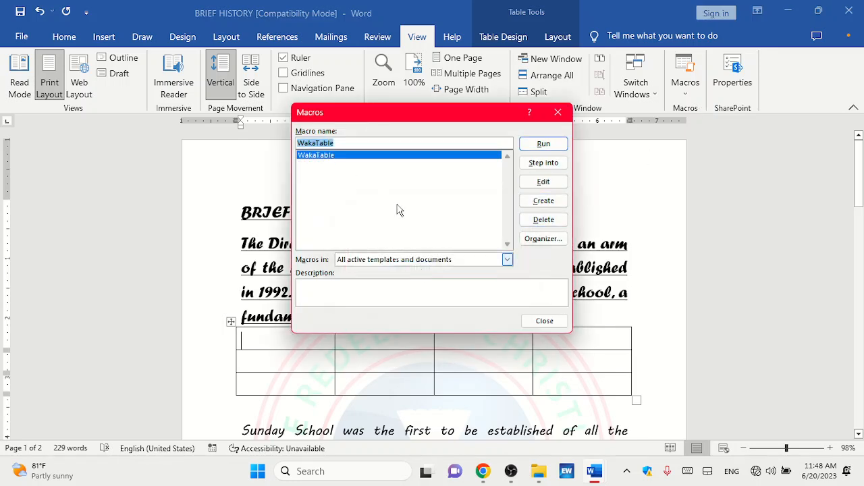
click(544, 220)
click(410, 270)
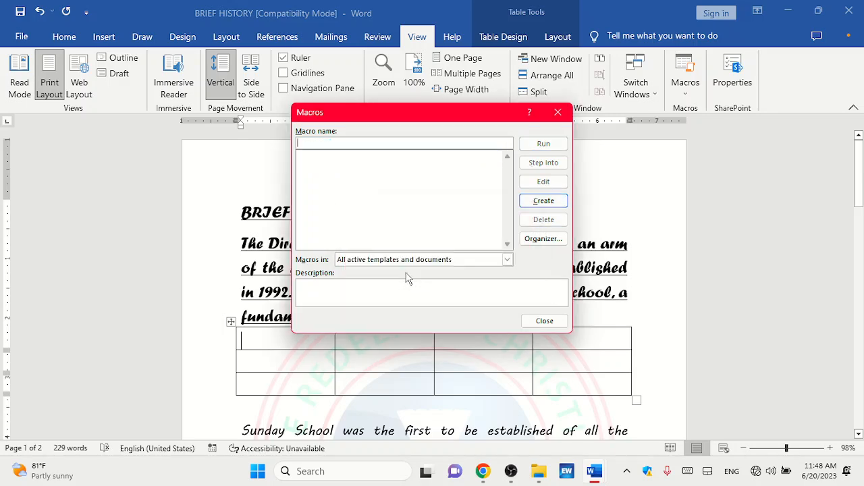
click(544, 322)
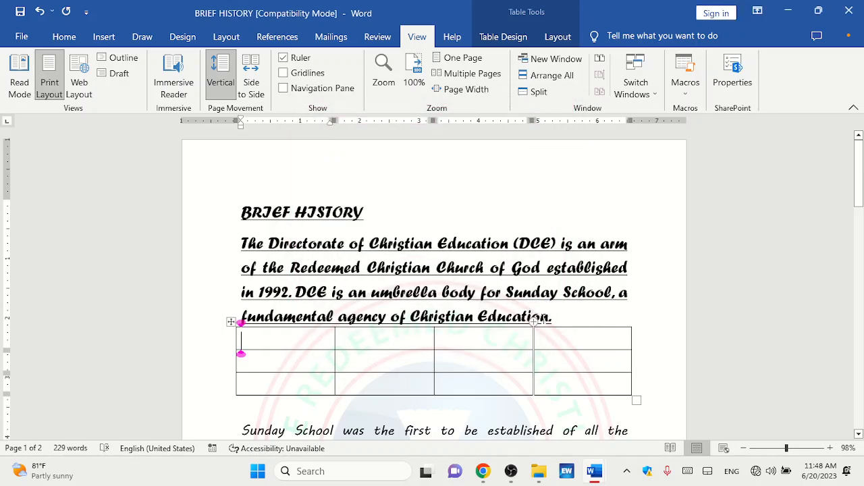
Step: Try the deleted WakaTable macro's shortcut on the blank line after item 4, and close the Find and Replace dialog
drag(859, 202, 852, 388)
click(269, 295)
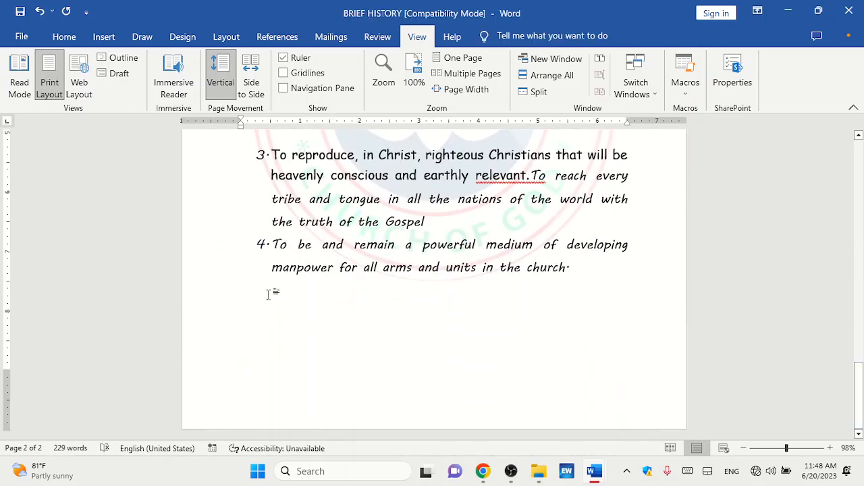
click(268, 294)
key(ctrl+g)
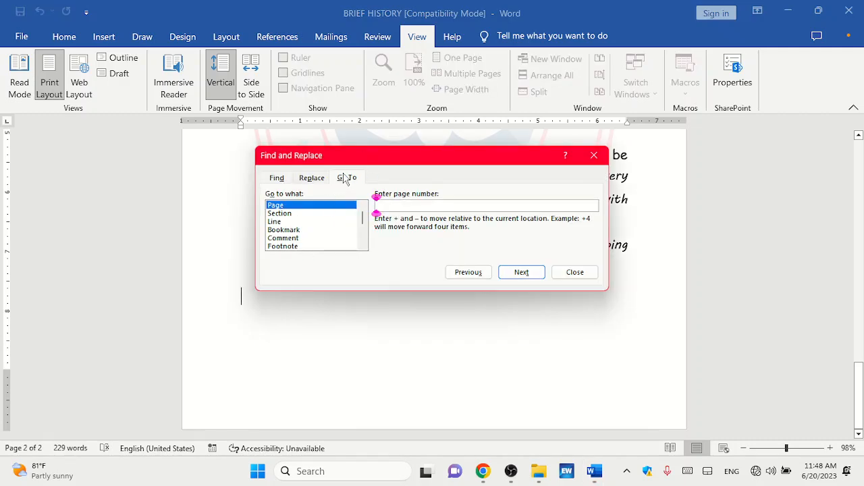
click(595, 156)
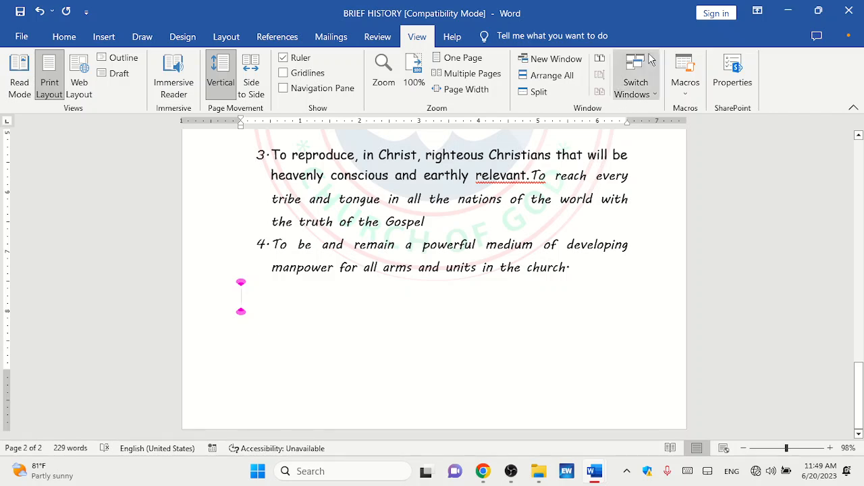
Step: Correct the flagged spacing in item 3 of the numbered list to "relevant. To"
right_click(533, 177)
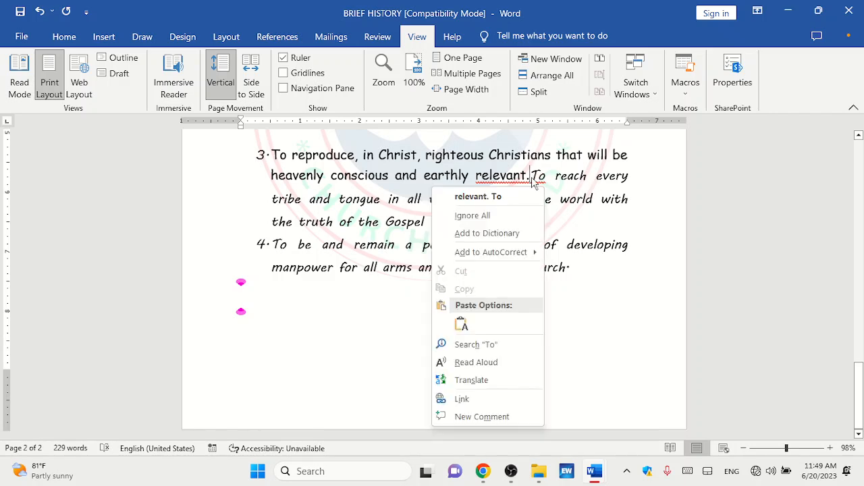
click(479, 197)
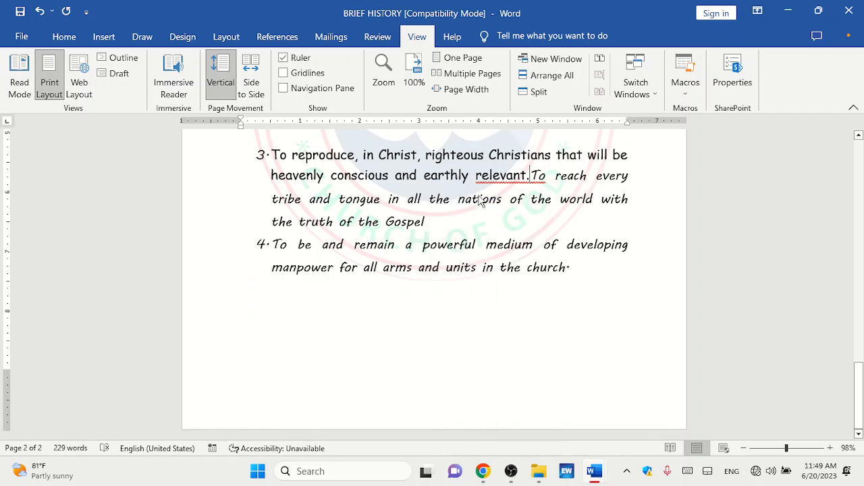
click(534, 176)
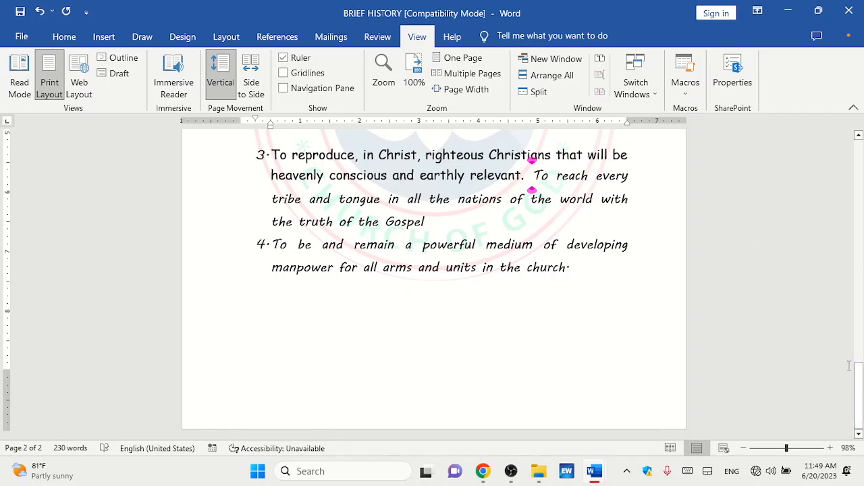
drag(858, 382, 860, 147)
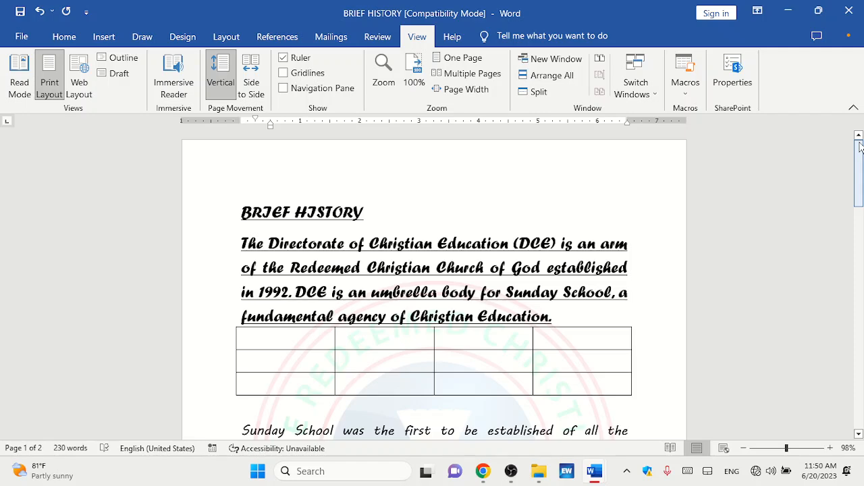
mouse_move(512, 478)
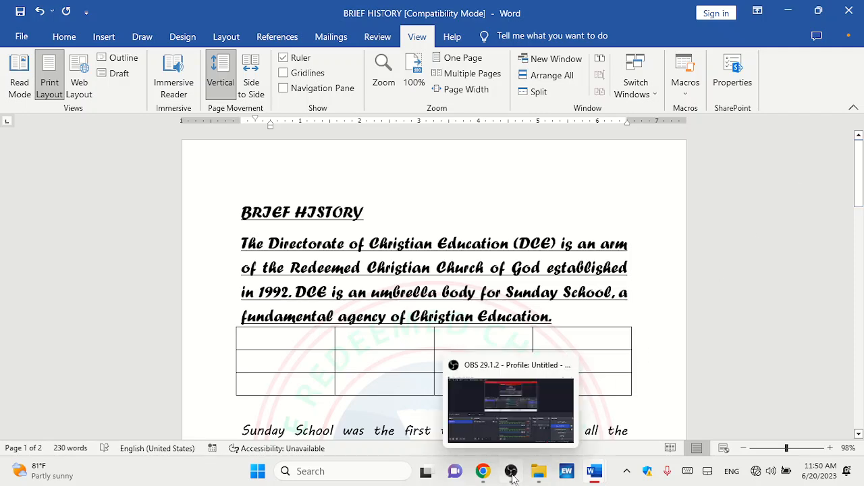